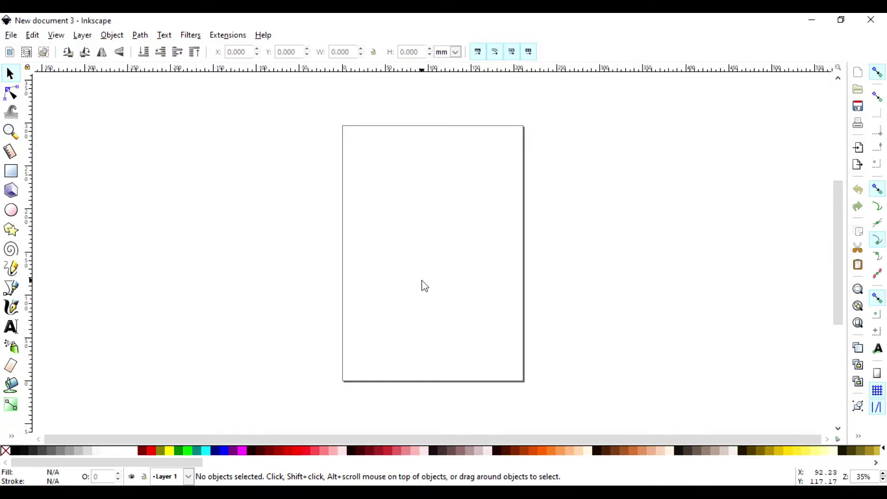
# - Draw a looping freehand line about 107 mm wide across the upper part of the page with the Pencil tool
pyautogui.press('+')
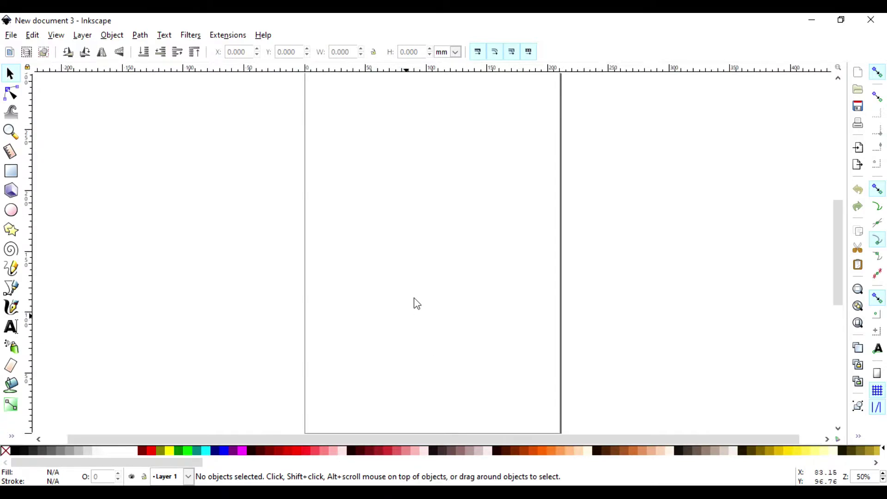
pyautogui.press('+')
pyautogui.press('+')
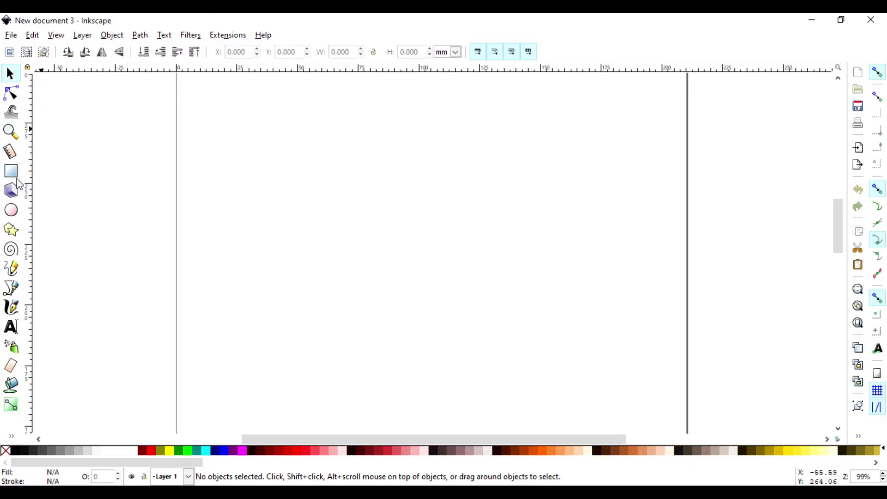
pyautogui.click(12, 268)
pyautogui.moveTo(378, 176)
pyautogui.mouseDown()
pyautogui.moveTo(352, 204)
pyautogui.moveTo(446, 303)
pyautogui.moveTo(489, 219)
pyautogui.moveTo(517, 195)
pyautogui.moveTo(508, 160)
pyautogui.moveTo(404, 175)
pyautogui.moveTo(441, 186)
pyautogui.moveTo(363, 218)
pyautogui.moveTo(359, 237)
pyautogui.moveTo(335, 204)
pyautogui.moveTo(277, 210)
pyautogui.moveTo(305, 203)
pyautogui.mouseUp()
# - Draw a rectangle about 62 mm wide and 34 mm high below the freehand line
pyautogui.click(12, 171)
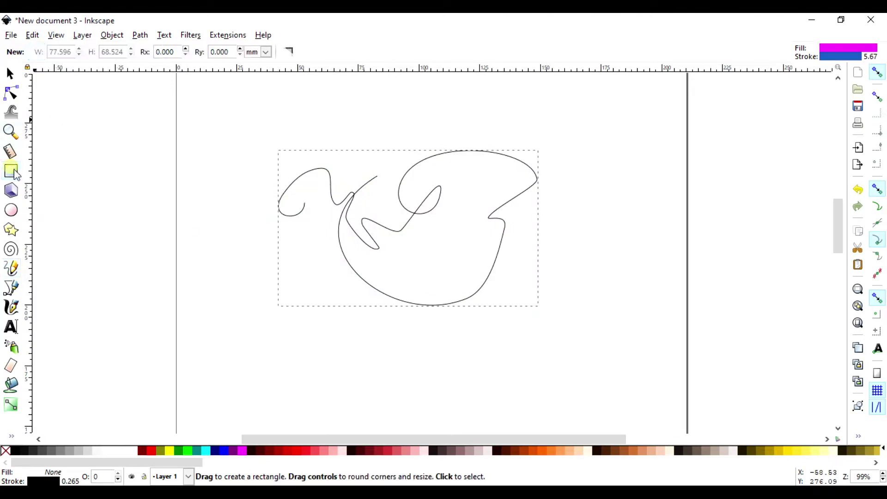
pyautogui.scroll(-4, 332, 299)
pyautogui.moveTo(356, 276)
pyautogui.mouseDown()
pyautogui.moveTo(393, 311)
pyautogui.moveTo(490, 345)
pyautogui.moveTo(517, 345)
pyautogui.moveTo(508, 360)
pyautogui.mouseUp()
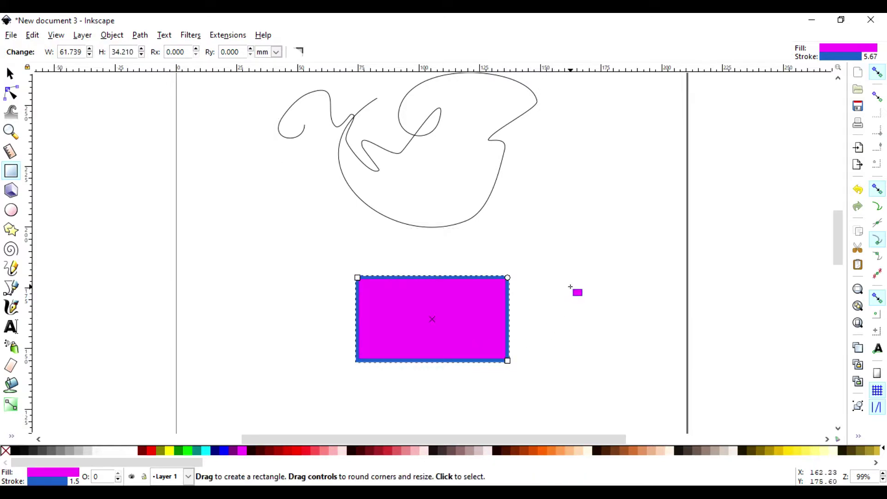
pyautogui.click(570, 287)
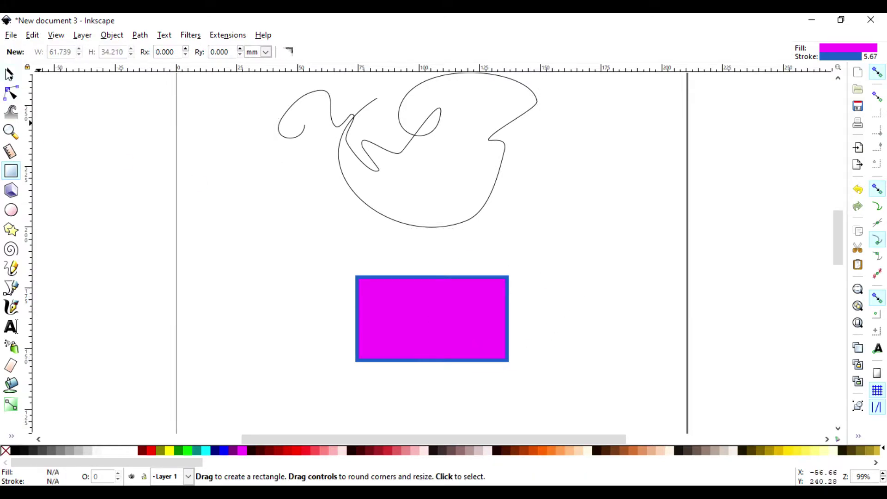
# - Scale the rectangle down to about 45.6 by 30.1 mm and shift it to about X 109.1, Y 138.8 mm
pyautogui.click(9, 74)
pyautogui.doubleClick(420, 283)
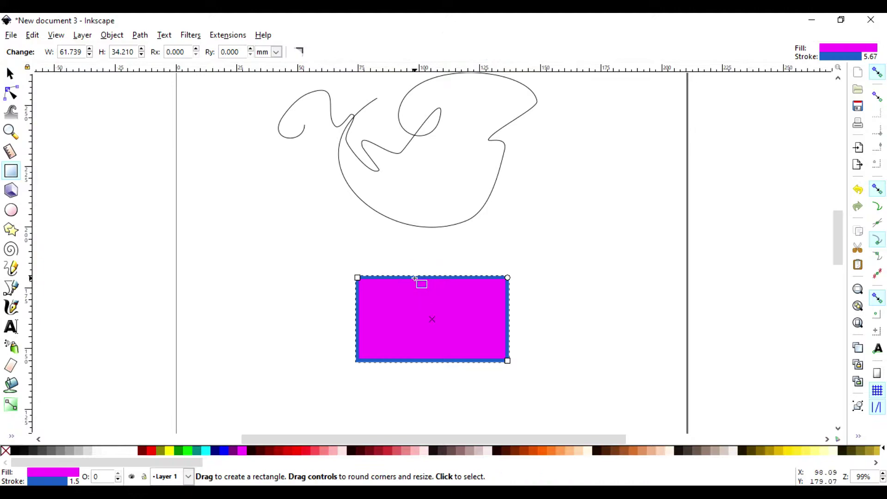
pyautogui.press('Escape')
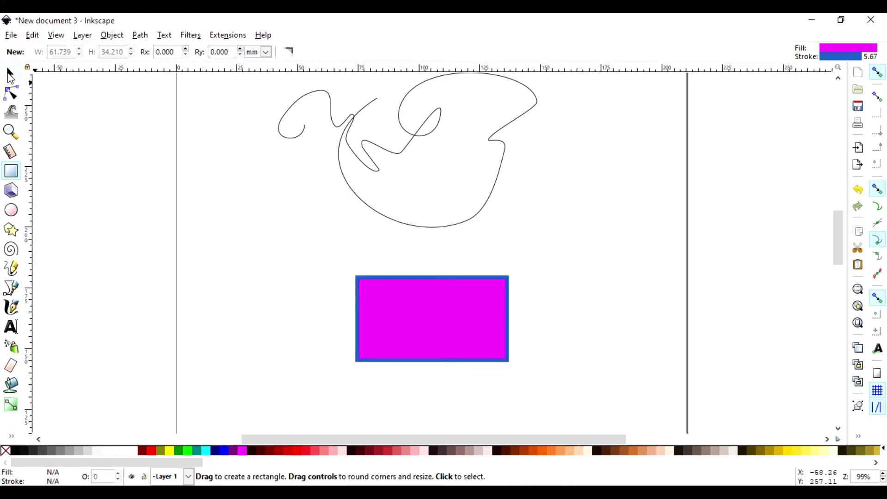
pyautogui.click(10, 74)
pyautogui.click(439, 282)
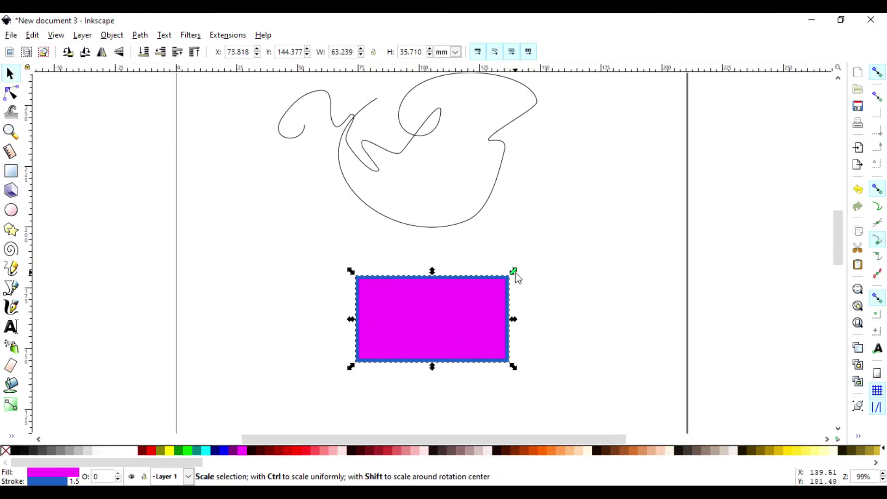
pyautogui.moveTo(514, 273); pyautogui.dragTo(519, 303)
# - Squash the freehand line vertically to a height of about 56 mm
pyautogui.scroll(3, 510, 302)
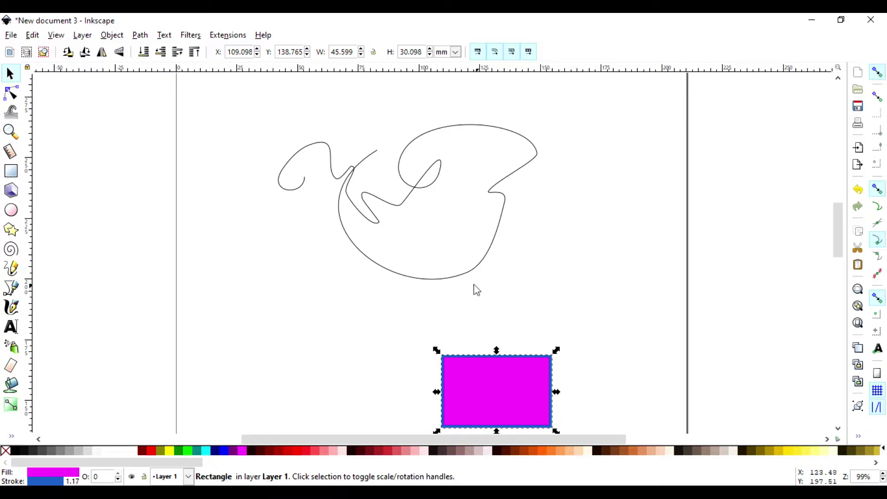
pyautogui.click(452, 279)
pyautogui.moveTo(409, 283)
pyautogui.mouseDown()
pyautogui.moveTo(412, 326)
pyautogui.moveTo(414, 267)
pyautogui.mouseUp()
pyautogui.scroll(-2, 430, 274)
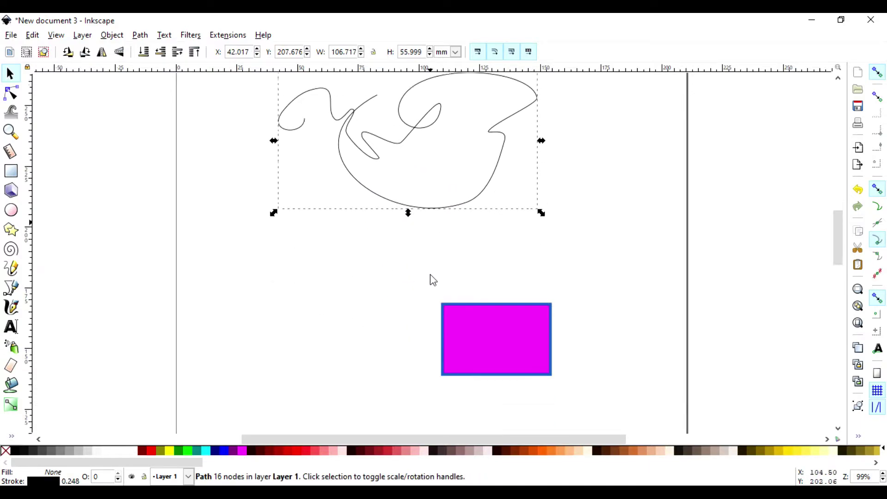
pyautogui.scroll(1, 431, 274)
pyautogui.click(624, 235)
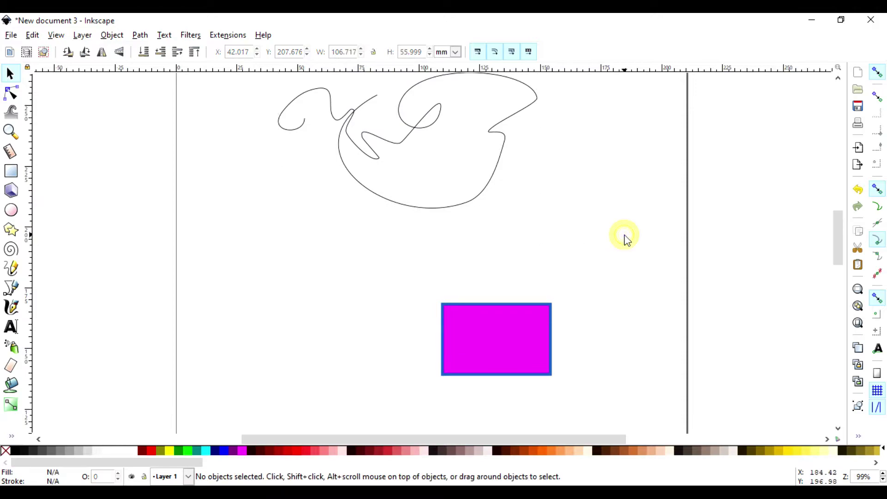
# - Select the freehand line and the rectangle in turn to compare their object types and selection handles
pyautogui.click(488, 188)
pyautogui.scroll(3, 591, 228)
pyautogui.click(496, 244)
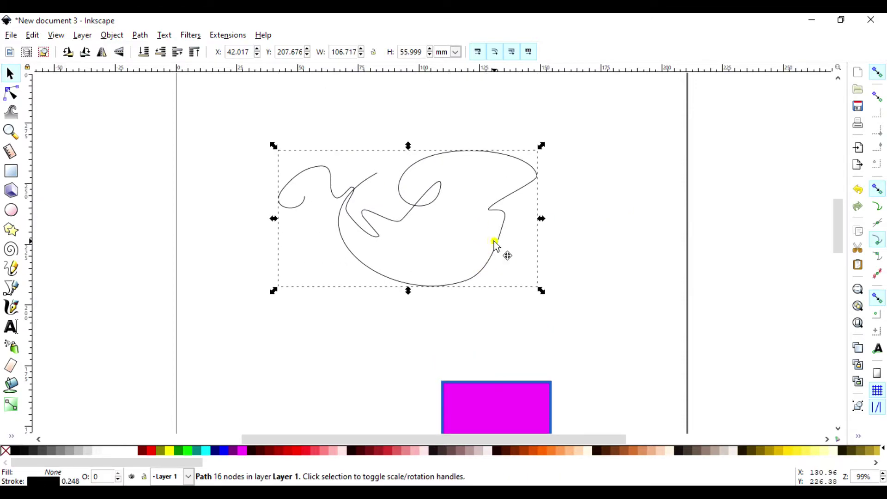
pyautogui.click(596, 228)
pyautogui.scroll(-3, 605, 235)
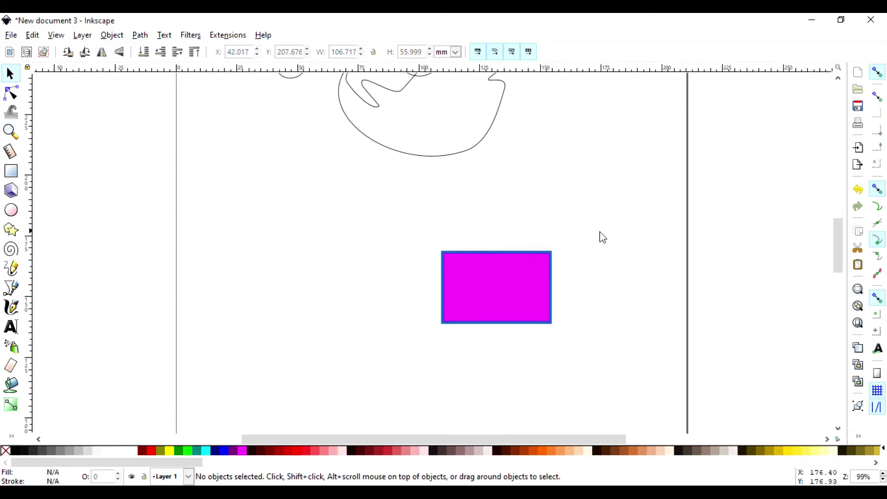
pyautogui.click(501, 258)
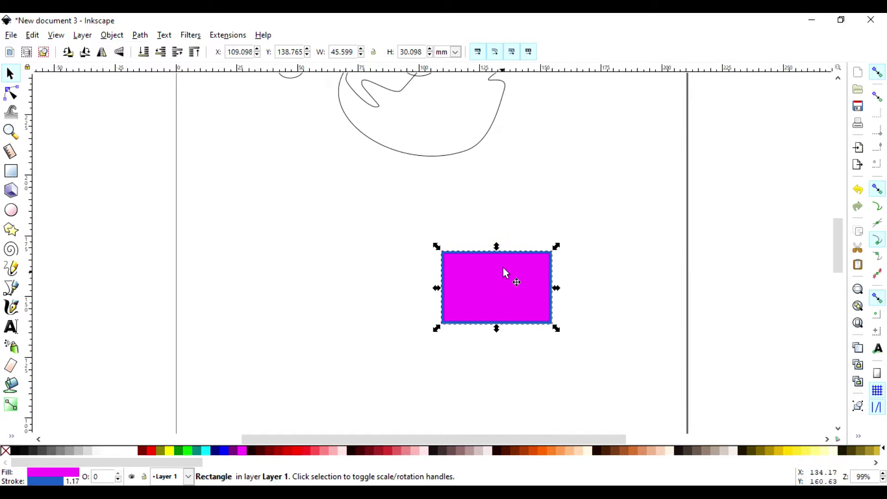
pyautogui.scroll(2, 508, 298)
pyautogui.scroll(4, 504, 327)
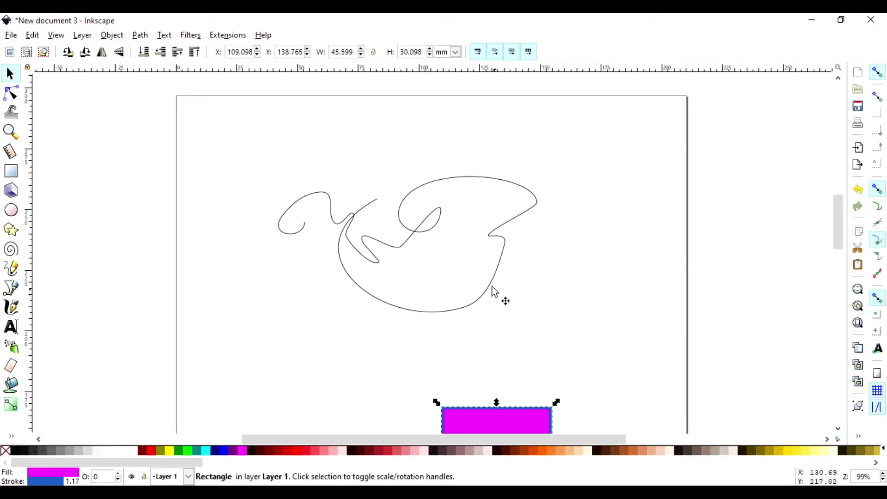
pyautogui.click(490, 281)
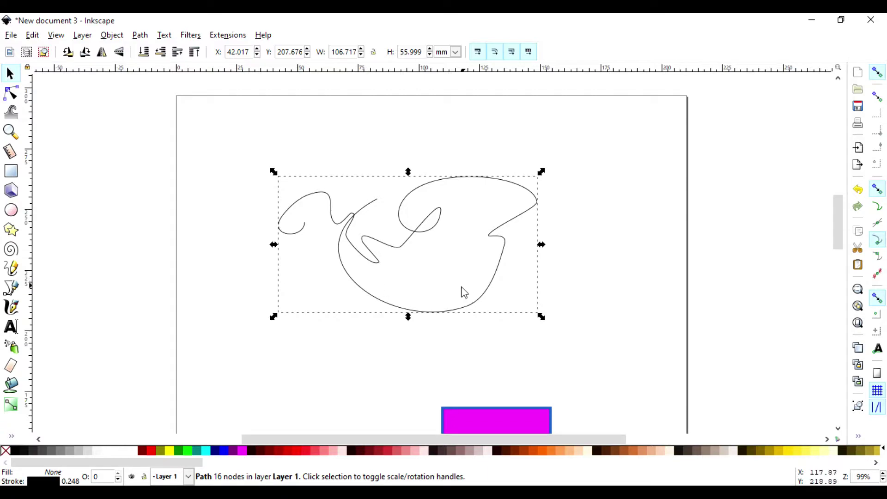
pyautogui.scroll(-8, 495, 286)
pyautogui.scroll(5, 492, 266)
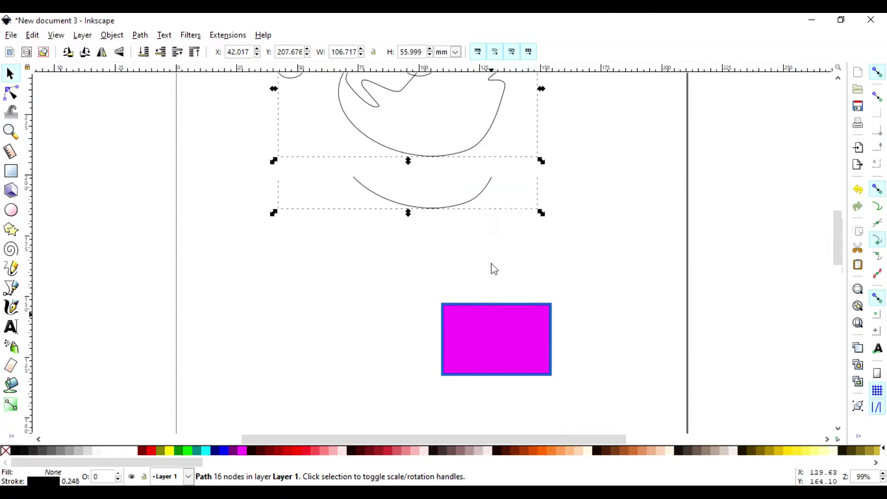
# - Show the rectangle's shape-editing handles, and return to its scaling handles for comparison
pyautogui.click(490, 339)
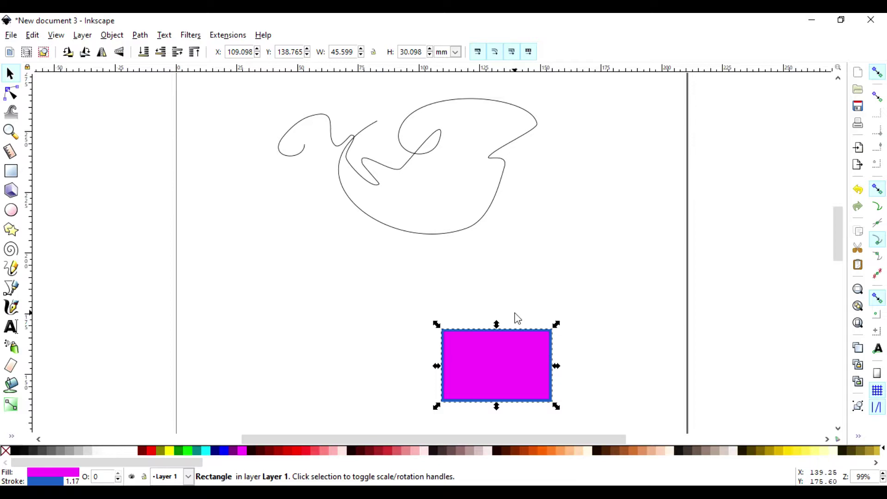
pyautogui.click(570, 317)
pyautogui.doubleClick(550, 361)
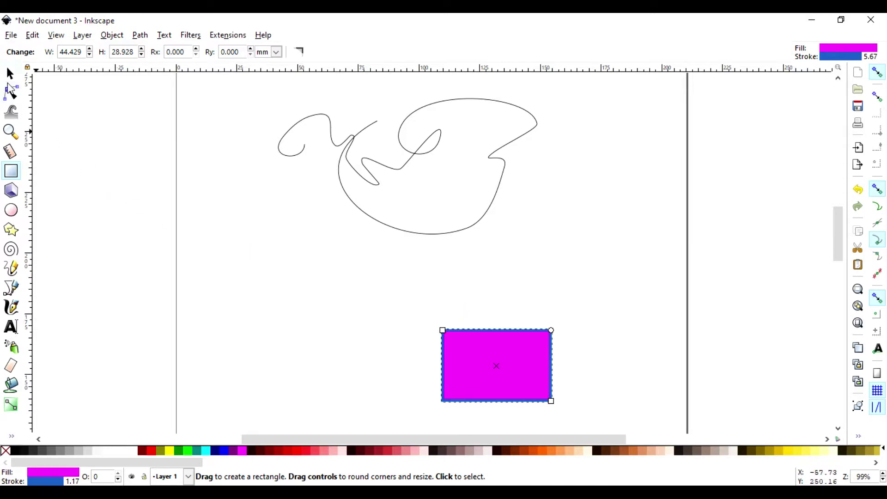
pyautogui.click(10, 74)
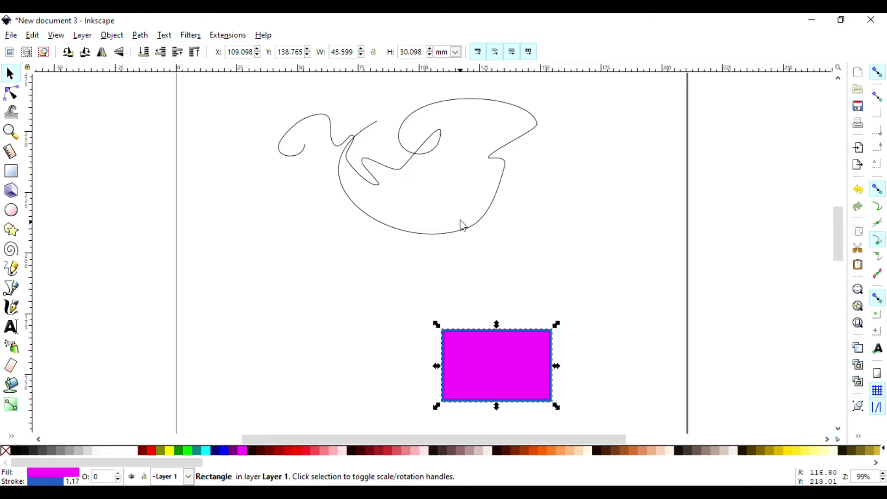
# - Reshape the freehand line by lowering its left end node and moving nodes on its left crest and inner loop
pyautogui.click(458, 234)
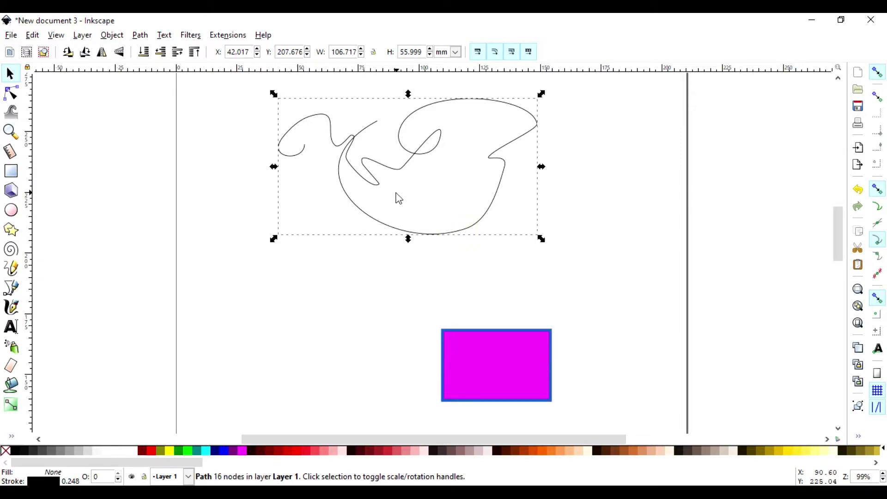
pyautogui.doubleClick(485, 218)
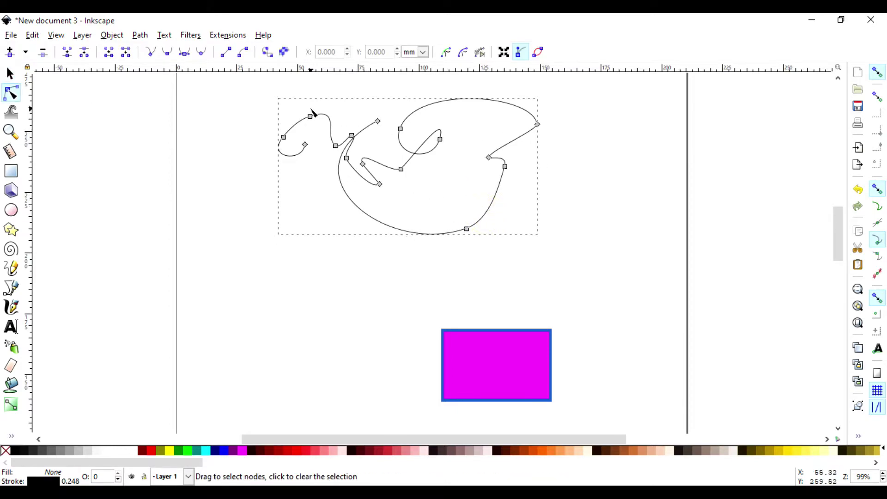
pyautogui.moveTo(306, 147); pyautogui.dragTo(313, 177)
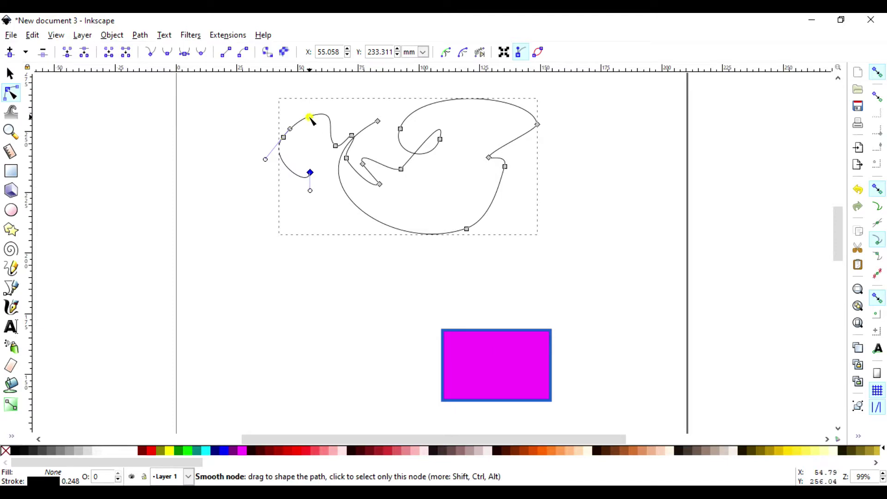
pyautogui.moveTo(310, 118)
pyautogui.mouseDown()
pyautogui.moveTo(314, 131)
pyautogui.moveTo(299, 124)
pyautogui.moveTo(307, 113)
pyautogui.mouseUp()
pyautogui.moveTo(402, 133); pyautogui.dragTo(436, 147)
pyautogui.scroll(-3, 458, 228)
pyautogui.scroll(3, 461, 231)
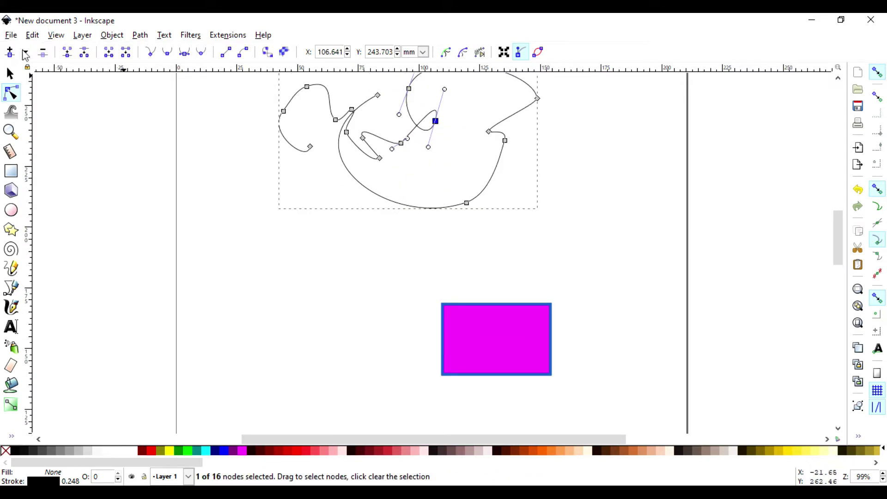
# - Shrink the rectangle to about 43.4 by 26 mm using its own shape-editing handles
pyautogui.click(10, 73)
pyautogui.click(494, 305)
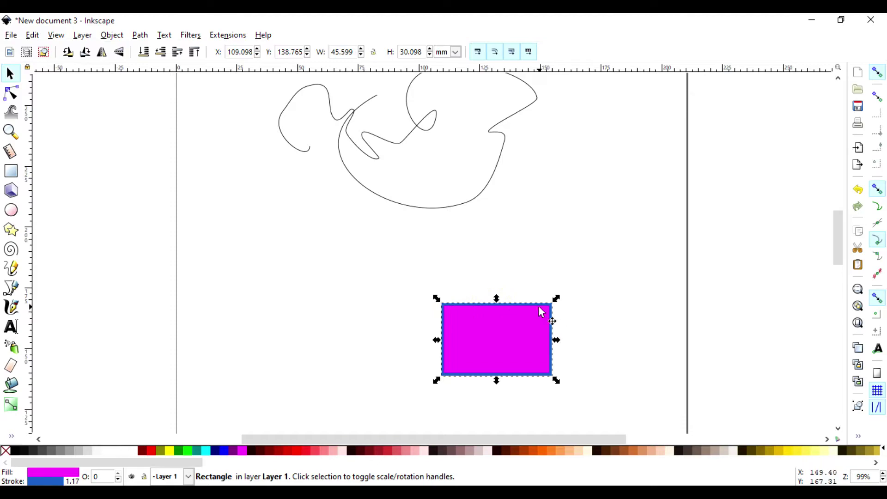
pyautogui.press('r')
pyautogui.moveTo(552, 377)
pyautogui.mouseDown()
pyautogui.moveTo(525, 347)
pyautogui.moveTo(566, 376)
pyautogui.moveTo(548, 368)
pyautogui.mouseUp()
pyautogui.moveTo(549, 304)
pyautogui.mouseDown()
pyautogui.moveTo(538, 322)
pyautogui.moveTo(556, 296)
pyautogui.mouseUp()
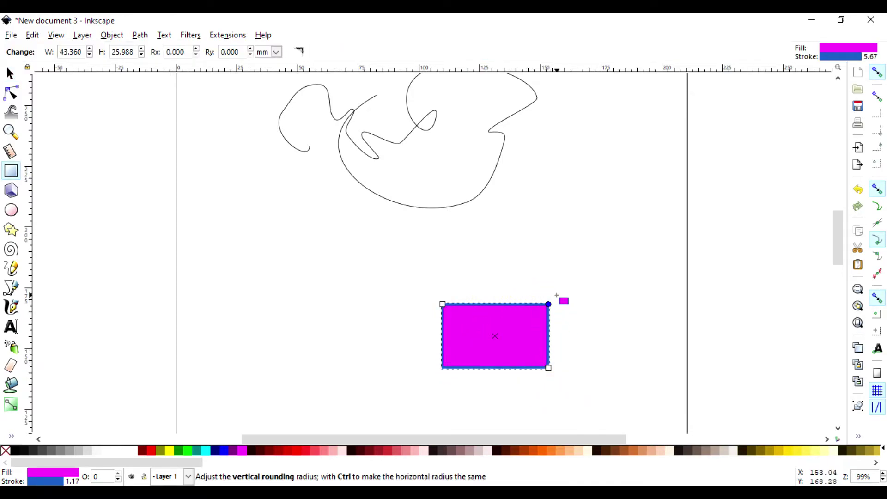
pyautogui.click(570, 263)
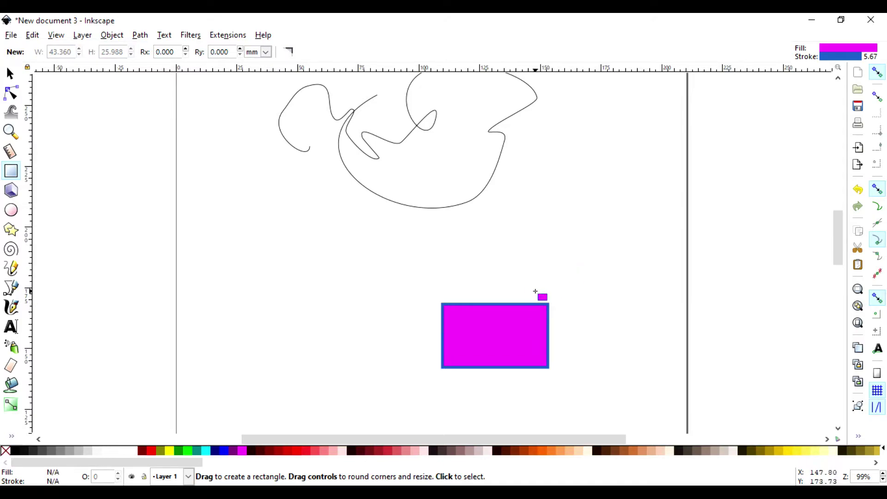
# - Move the rectangle up beside the freehand line's lower right, to about X 149.7, Y 194.9 mm
pyautogui.press('s')
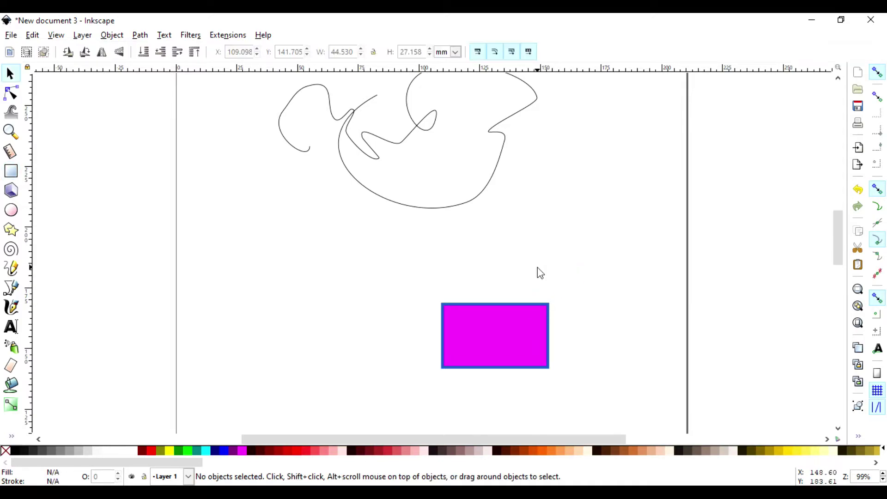
pyautogui.doubleClick(498, 308)
pyautogui.click(6, 74)
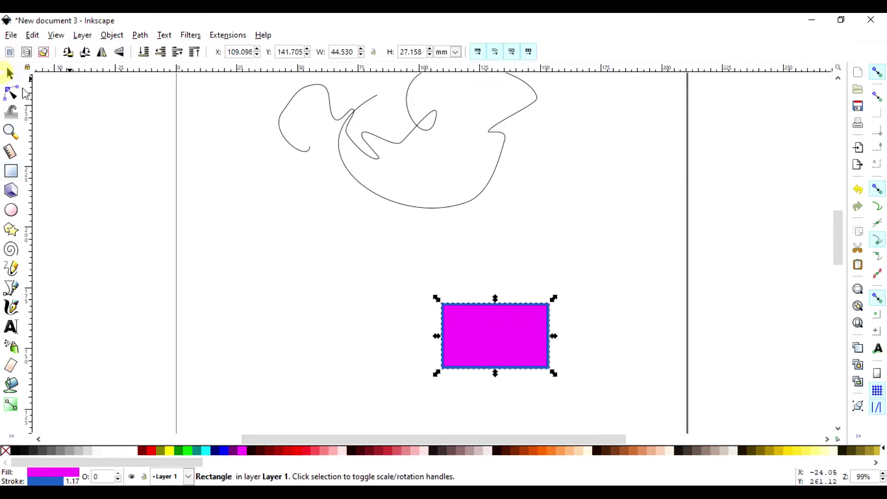
pyautogui.moveTo(508, 308); pyautogui.dragTo(606, 179)
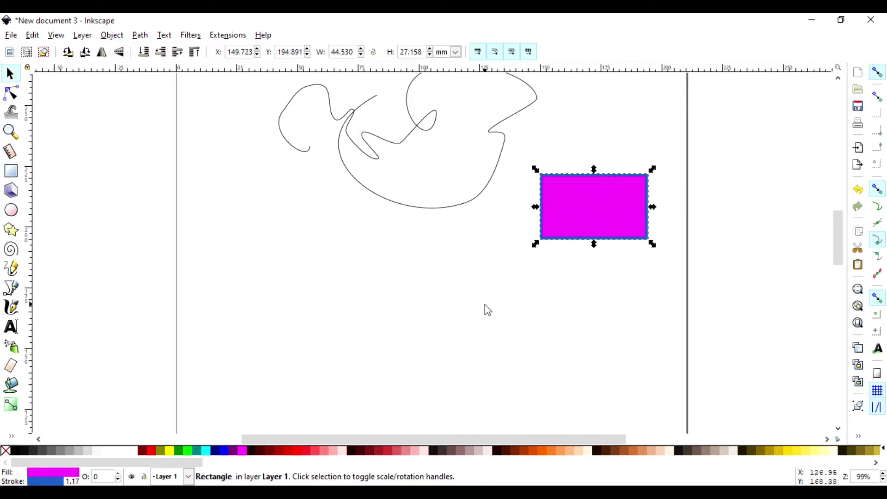
pyautogui.click(486, 278)
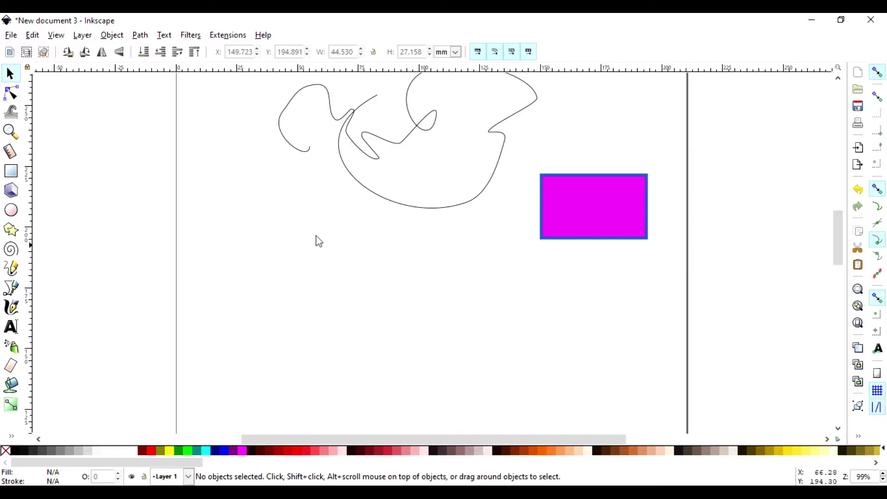
# - Draw a near-circular ellipse with radii about 15.4 and 15.9 mm below the rectangle and cut out a wedge, ending the segment at about 313.7°
pyautogui.click(12, 213)
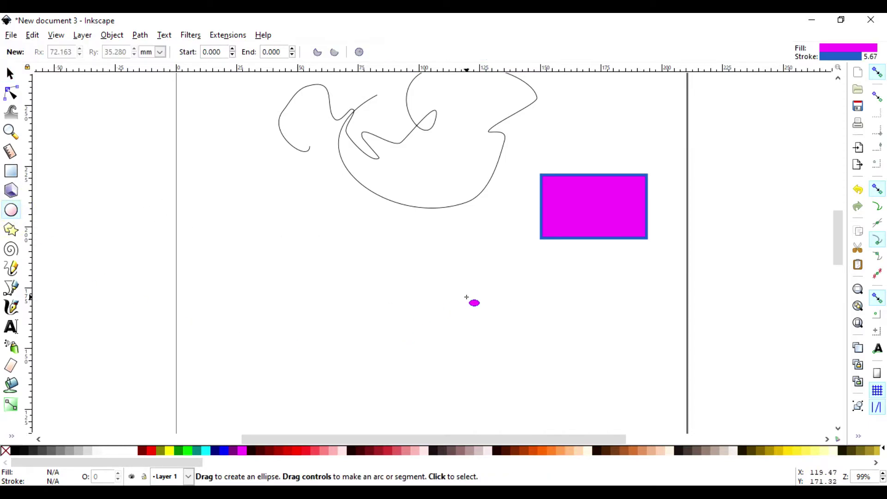
pyautogui.moveTo(466, 298)
pyautogui.mouseDown()
pyautogui.moveTo(536, 333)
pyautogui.moveTo(544, 376)
pyautogui.mouseUp()
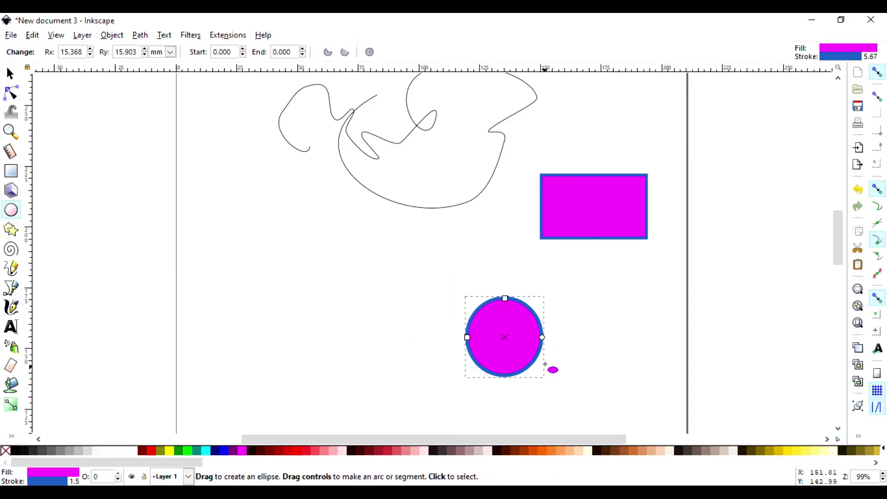
pyautogui.moveTo(543, 337); pyautogui.dragTo(543, 299)
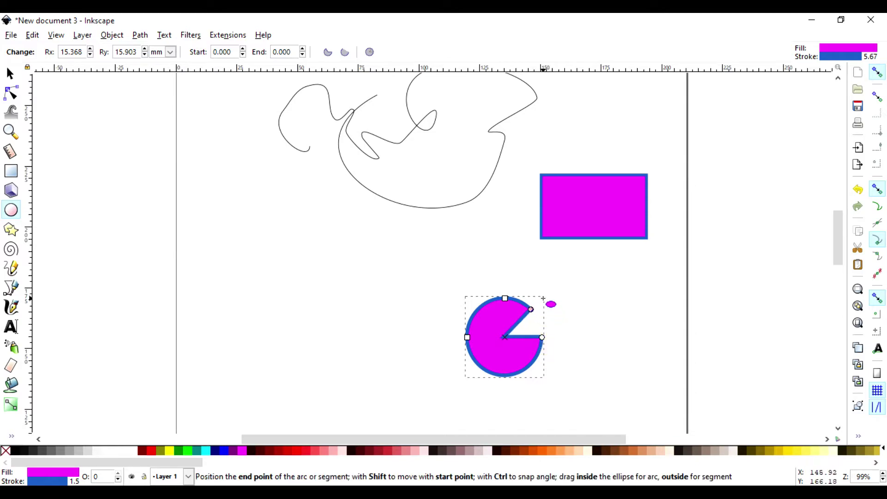
pyautogui.click(577, 313)
pyautogui.scroll(-3, 372, 305)
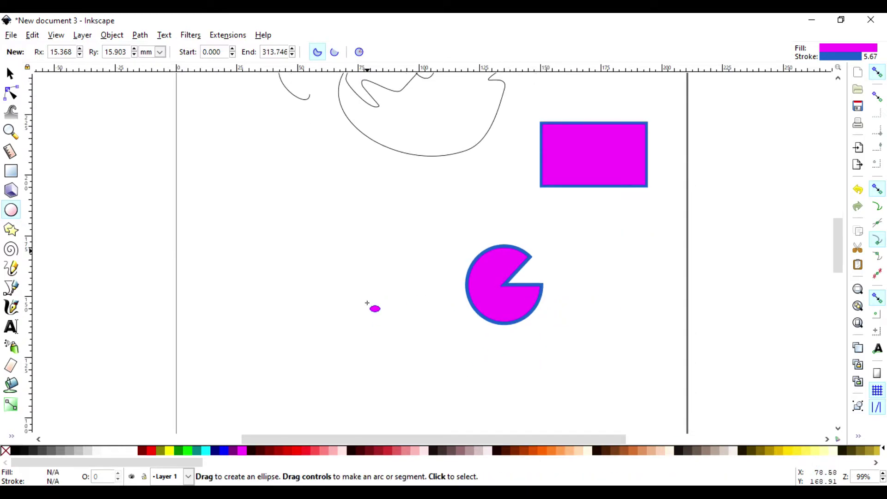
# - Draw a closed freehand heart-like shape about 40.4 by 36.5 mm to the lower left of the ellipse segment and fill it red
pyautogui.scroll(-2, 367, 302)
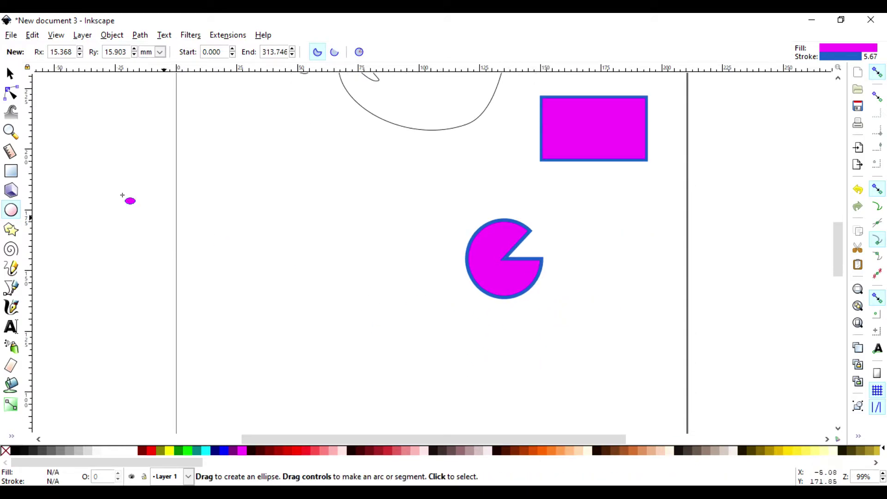
pyautogui.click(11, 268)
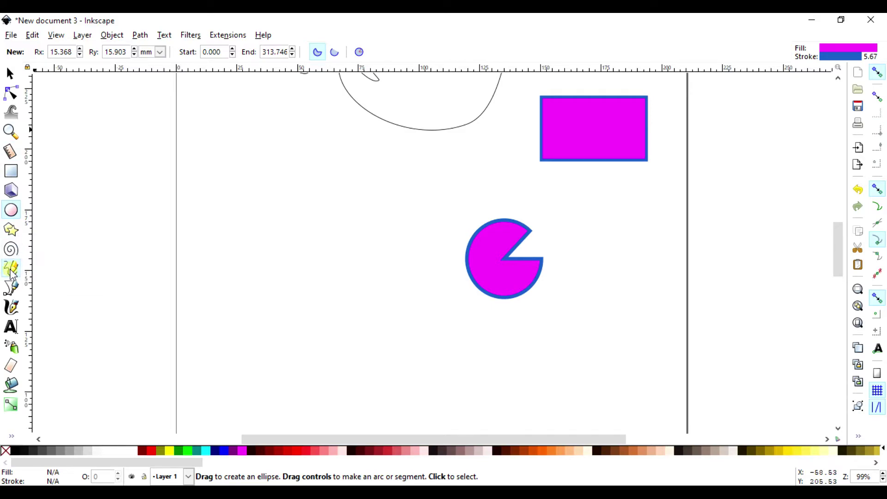
pyautogui.click(334, 262)
pyautogui.moveTo(334, 262)
pyautogui.mouseDown()
pyautogui.moveTo(303, 298)
pyautogui.moveTo(326, 340)
pyautogui.moveTo(377, 335)
pyautogui.moveTo(393, 296)
pyautogui.moveTo(370, 295)
pyautogui.moveTo(353, 309)
pyautogui.moveTo(354, 280)
pyautogui.moveTo(339, 263)
pyautogui.mouseUp()
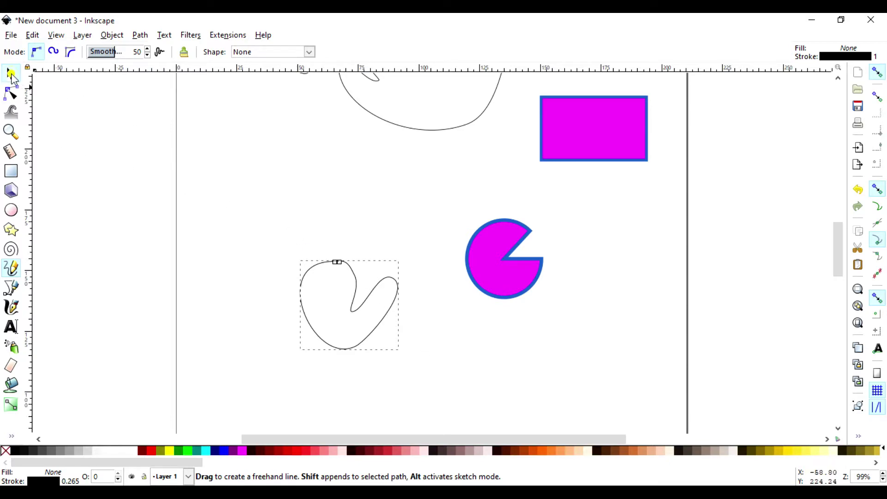
pyautogui.click(10, 73)
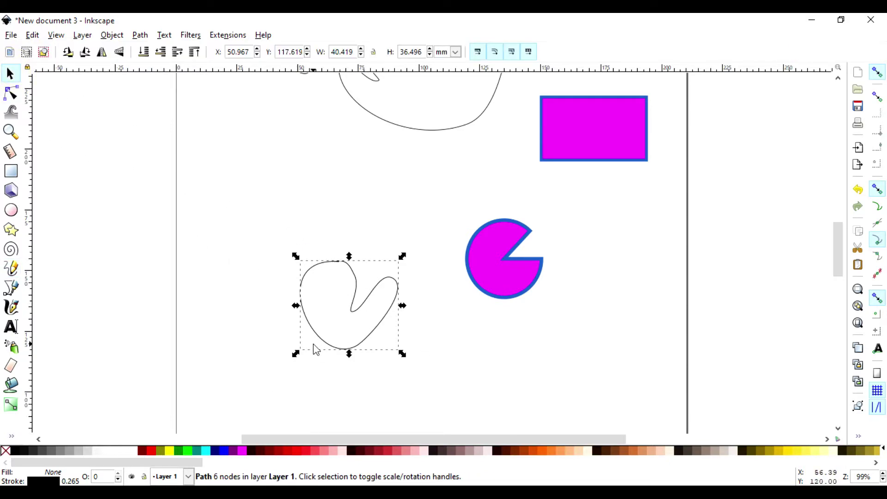
pyautogui.click(151, 450)
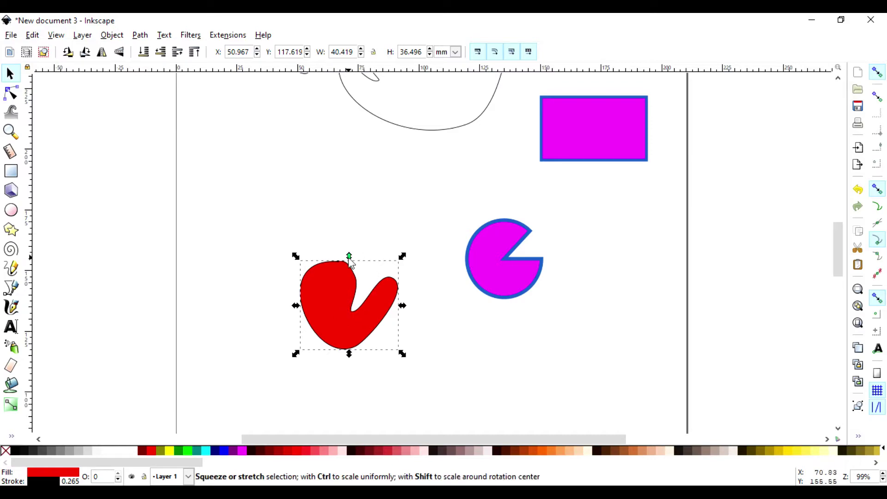
# - Reshape the red shape's upper edge and raise the node at the base of its notch to about X 74.6, Y 142.5 mm
pyautogui.click(355, 287)
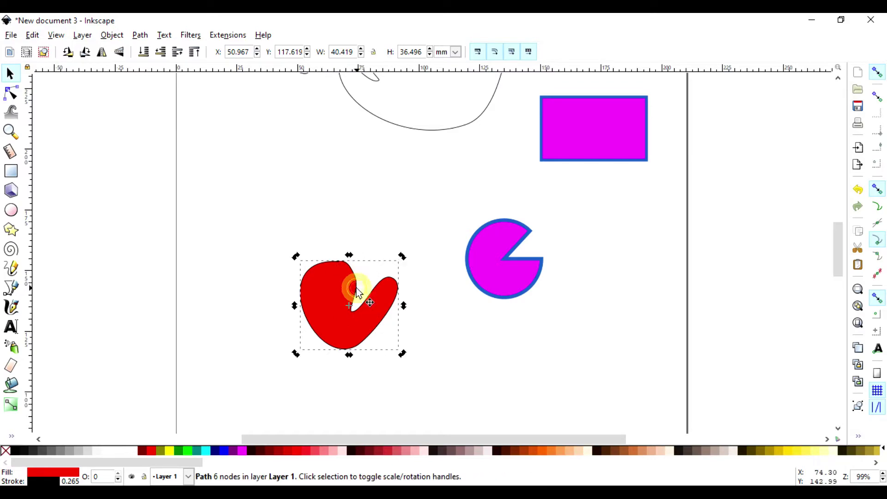
pyautogui.doubleClick(355, 286)
pyautogui.moveTo(357, 276); pyautogui.dragTo(342, 259)
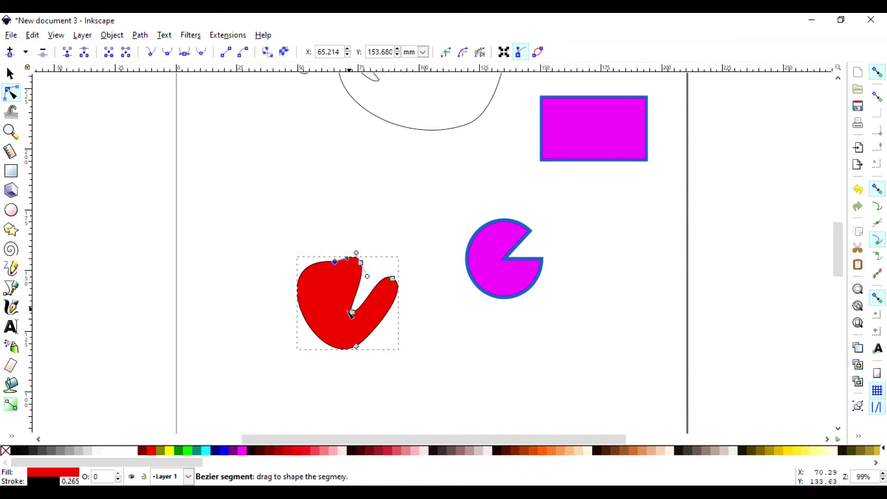
pyautogui.moveTo(353, 313); pyautogui.dragTo(357, 302)
pyautogui.moveTo(351, 296); pyautogui.dragTo(357, 290)
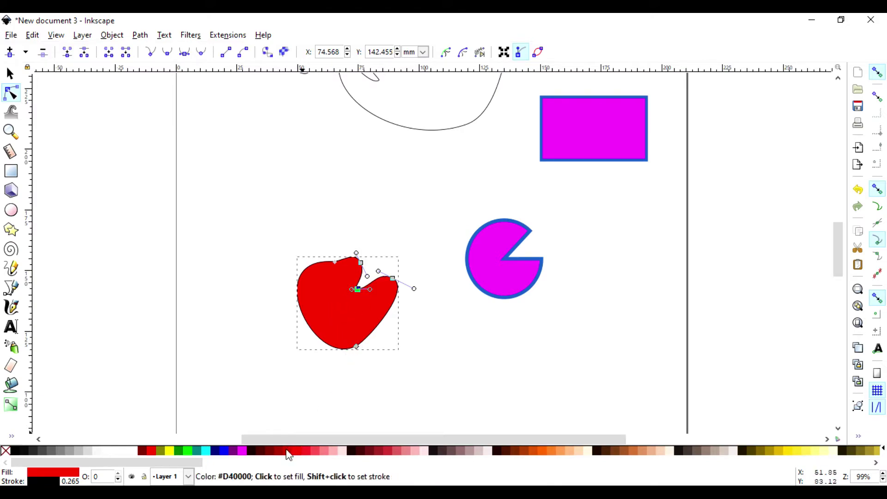
pyautogui.click(14, 75)
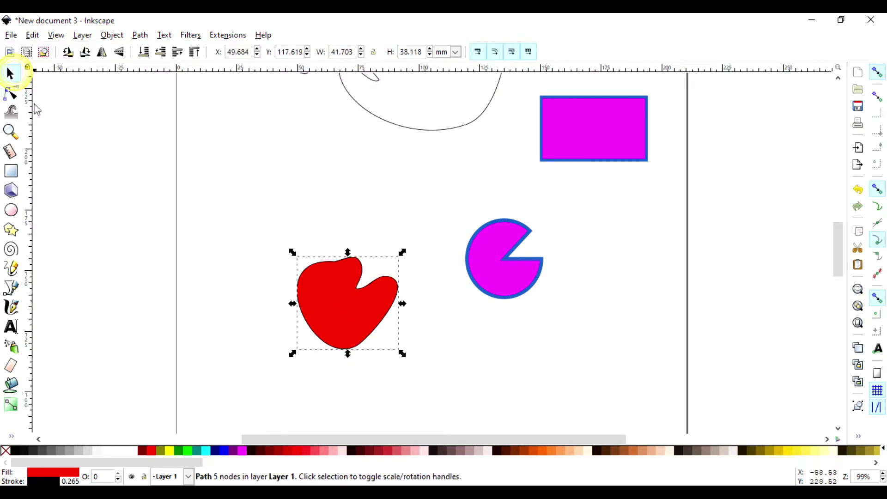
# - Recolour the freehand shape with a magenta fill and a navy (#000080) stroke
pyautogui.click(241, 451)
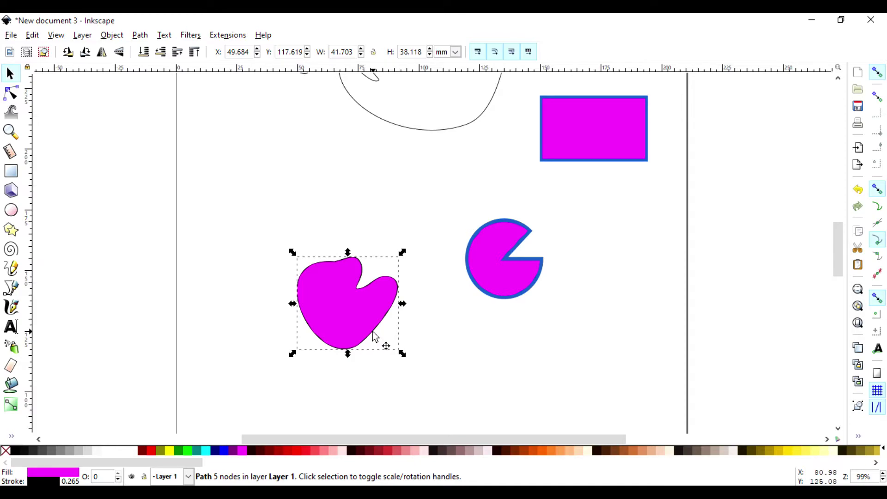
pyautogui.press('shift')
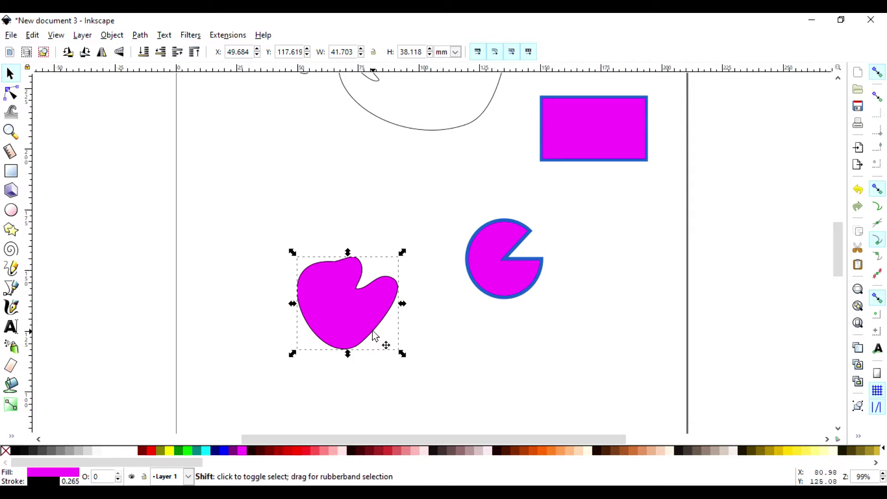
pyautogui.keyDown('shift'); pyautogui.click(223, 452); pyautogui.keyUp('shift')
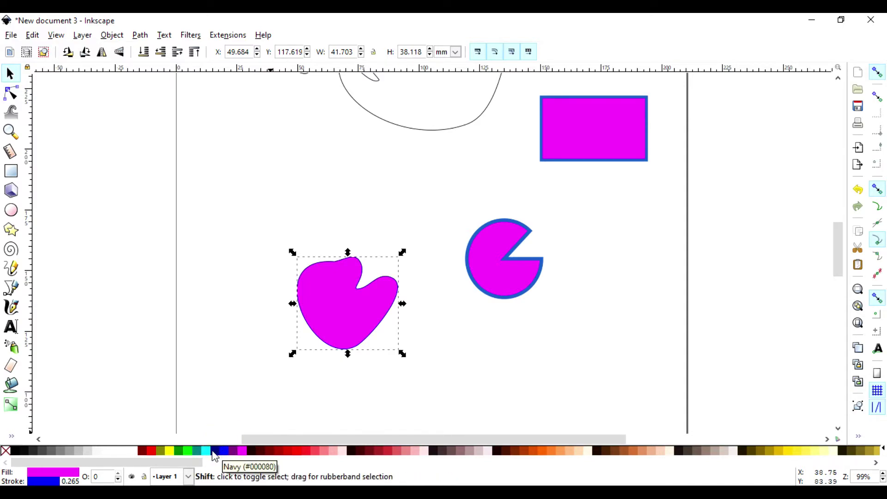
pyautogui.keyDown('shift'); pyautogui.click(217, 454); pyautogui.keyUp('shift')
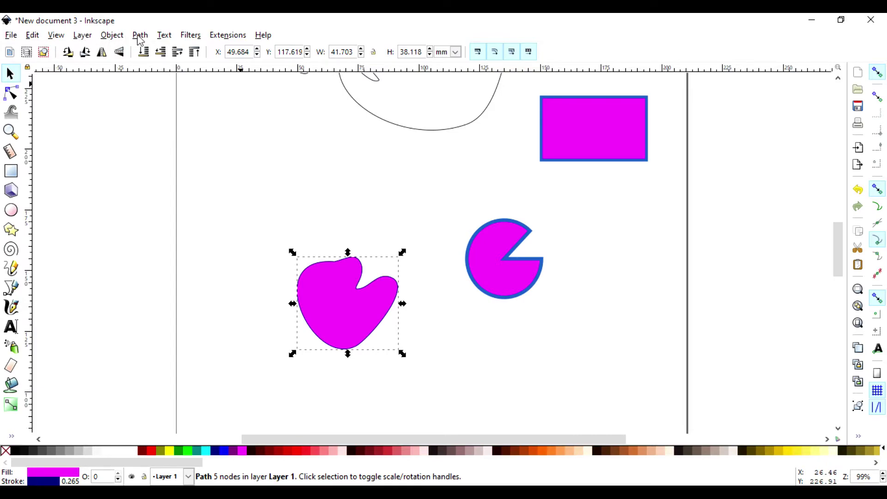
# - Thicken the freehand shape's stroke to 1.165 mm in the Fill and Stroke settings, and close them
pyautogui.click(117, 39)
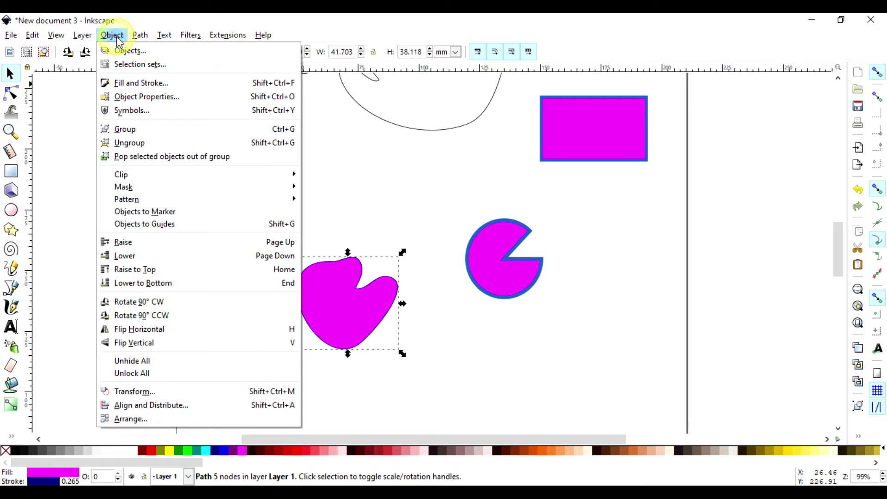
pyautogui.click(139, 83)
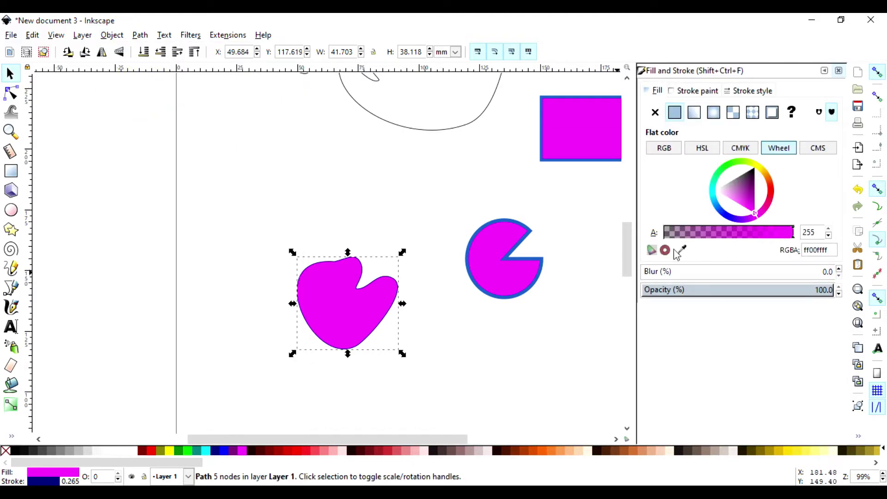
pyautogui.click(688, 95)
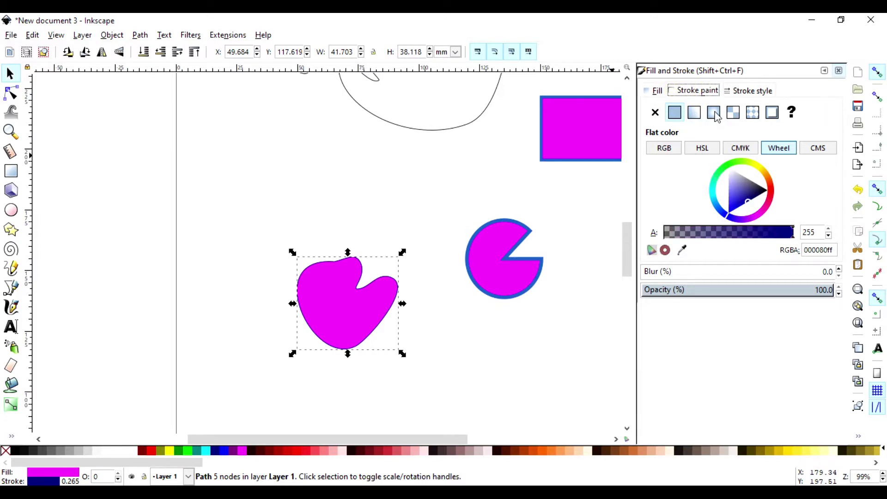
pyautogui.click(742, 92)
pyautogui.click(743, 107)
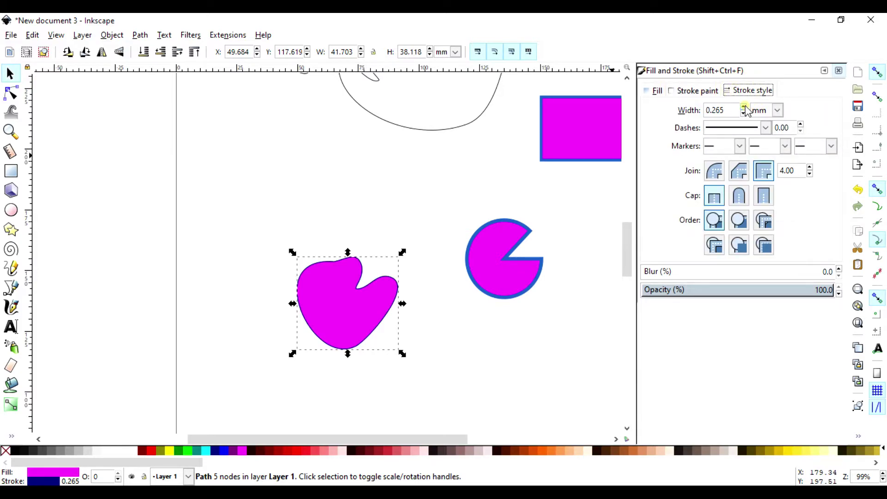
pyautogui.click(744, 107)
pyautogui.click(743, 107)
pyautogui.click(743, 107)
pyautogui.click(744, 107)
pyautogui.click(744, 107)
pyautogui.click(743, 107)
pyautogui.click(744, 106)
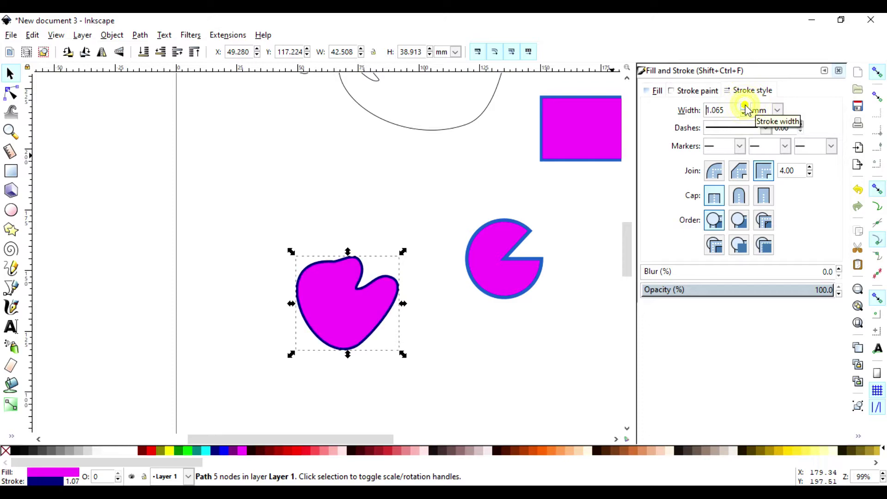
pyautogui.click(744, 106)
pyautogui.click(566, 355)
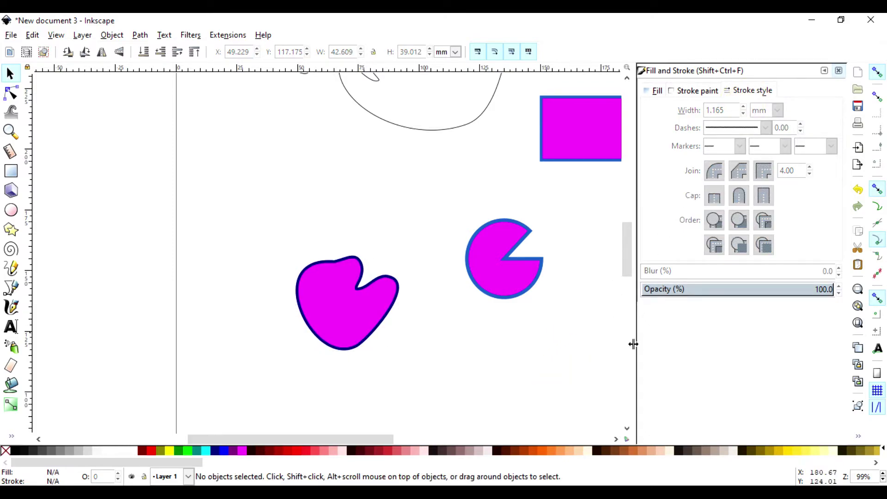
pyautogui.click(839, 70)
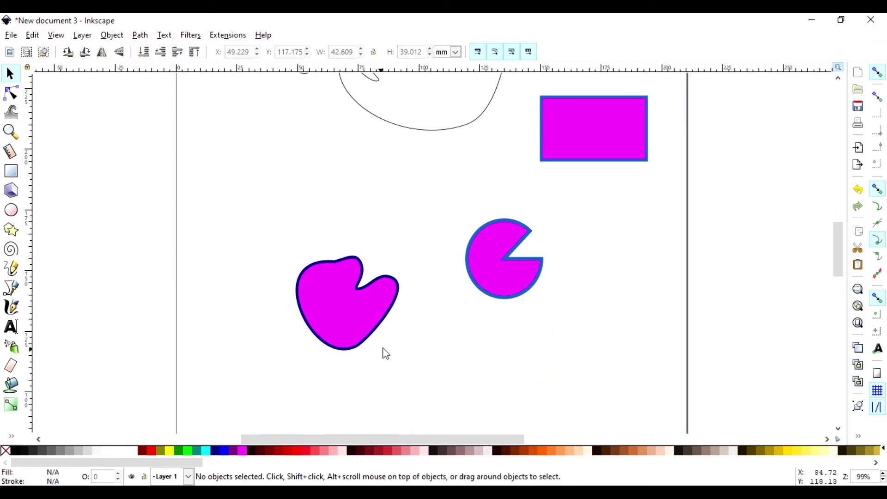
# - Show the ellipse segment's own shape-editing handles for comparison, and deselect it
pyautogui.click(470, 274)
pyautogui.press('e')
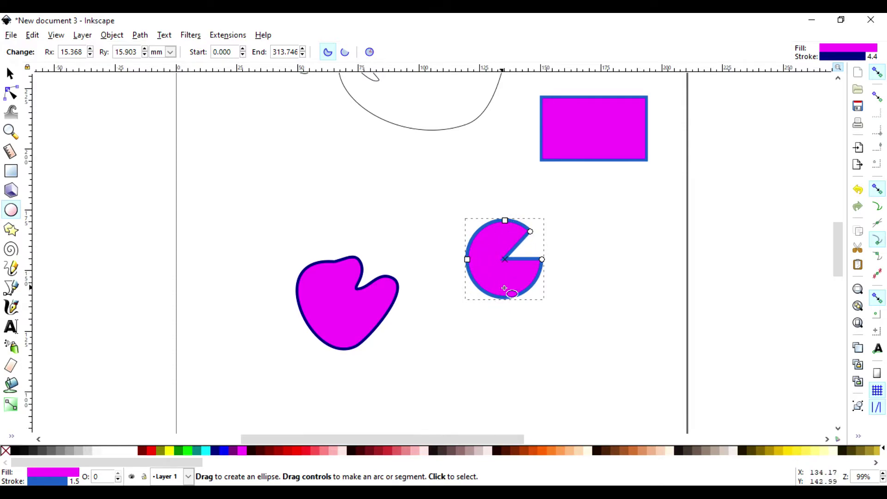
pyautogui.click(570, 251)
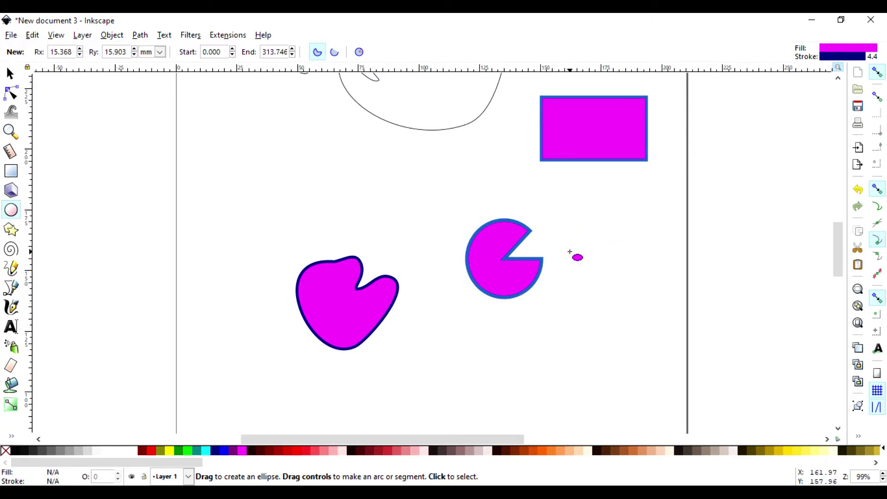
pyautogui.press('s')
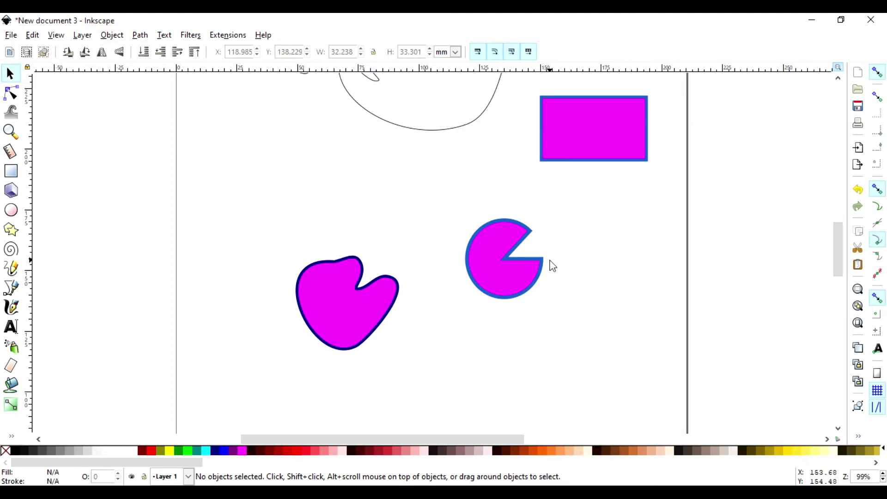
# - Add a node on the freehand shape's lower-left edge, deepen the notch and pull in the upper-left curve using its handle
pyautogui.press('n')
pyautogui.click(381, 322)
pyautogui.doubleClick(316, 334)
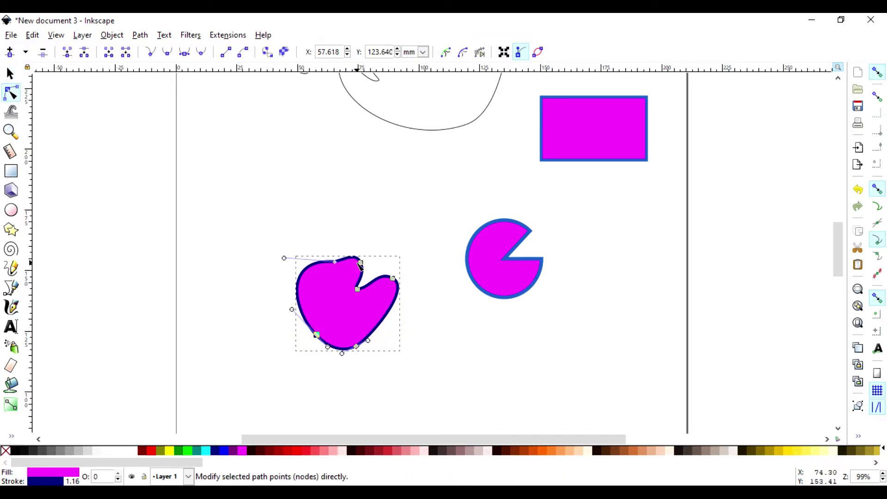
pyautogui.moveTo(335, 262)
pyautogui.mouseDown()
pyautogui.moveTo(339, 250)
pyautogui.moveTo(335, 262)
pyautogui.mouseUp()
pyautogui.moveTo(360, 290); pyautogui.dragTo(350, 298)
pyautogui.moveTo(303, 272)
pyautogui.mouseDown()
pyautogui.moveTo(295, 281)
pyautogui.moveTo(311, 278)
pyautogui.mouseUp()
pyautogui.click(313, 278)
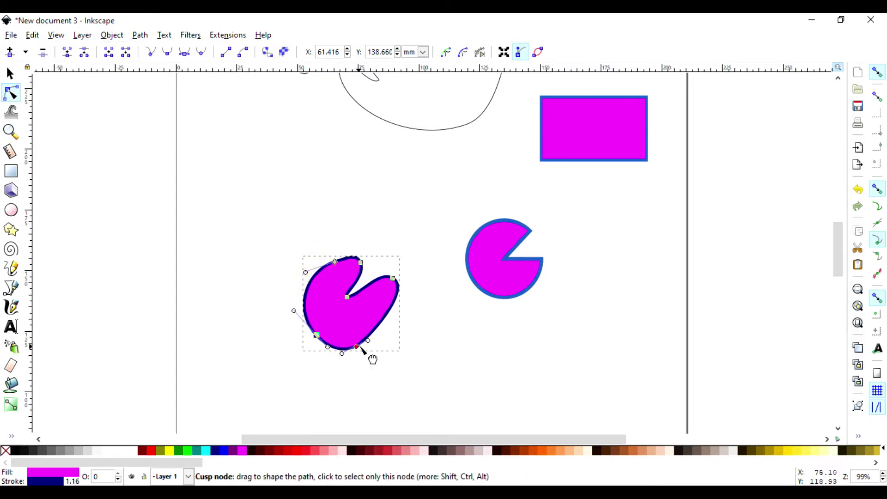
# - Adjust the lower-right curve handle and notch node, and lower the right lobe's node to about X 90.9, Y 142.5 mm
pyautogui.moveTo(368, 341); pyautogui.dragTo(376, 329)
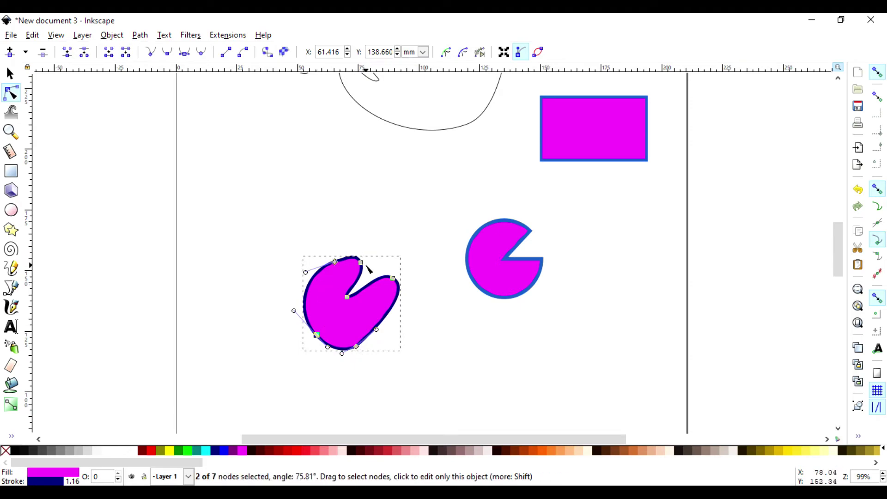
pyautogui.moveTo(347, 297); pyautogui.dragTo(350, 301)
pyautogui.moveTo(395, 282); pyautogui.dragTo(400, 293)
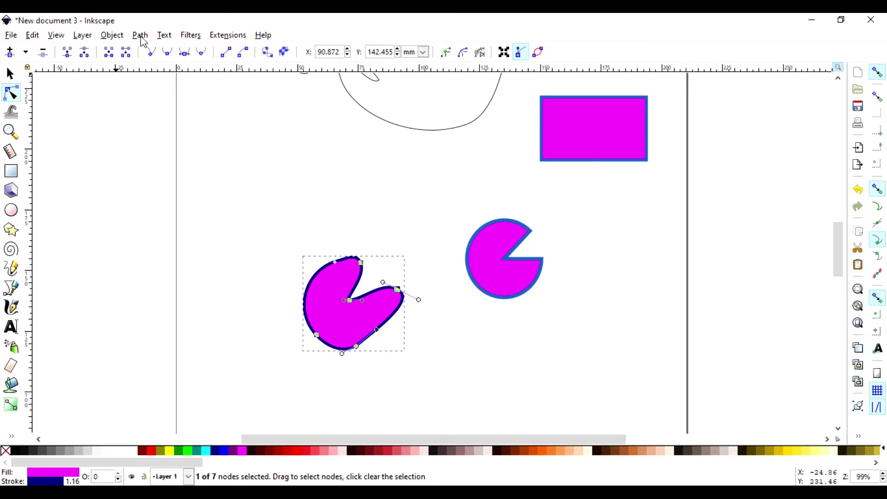
# - Convert the ellipse segment into an editable path
pyautogui.press('s')
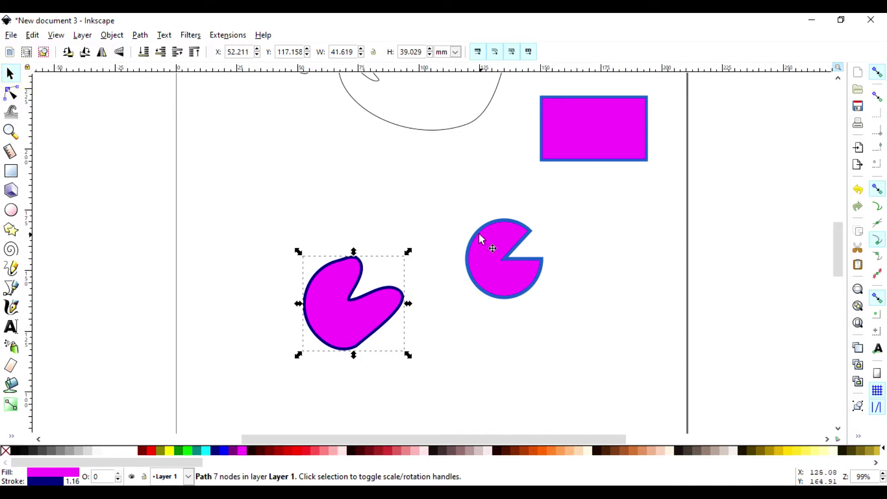
pyautogui.click(479, 238)
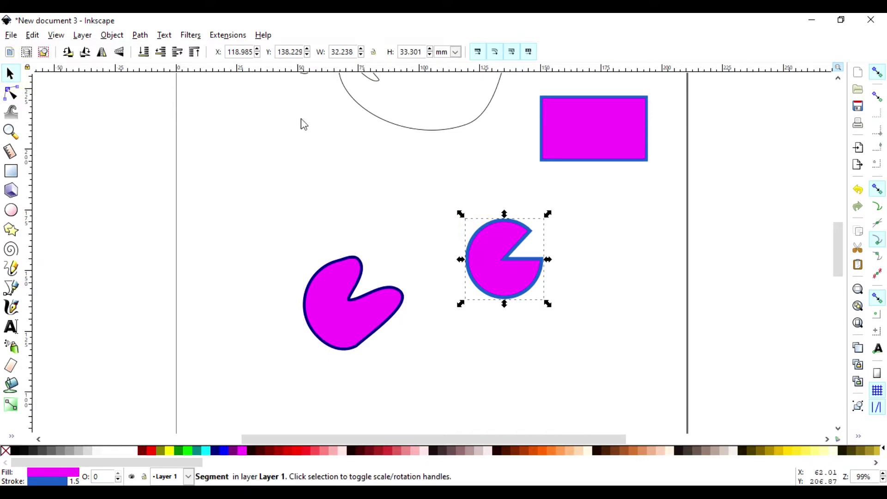
pyautogui.click(140, 36)
pyautogui.click(150, 51)
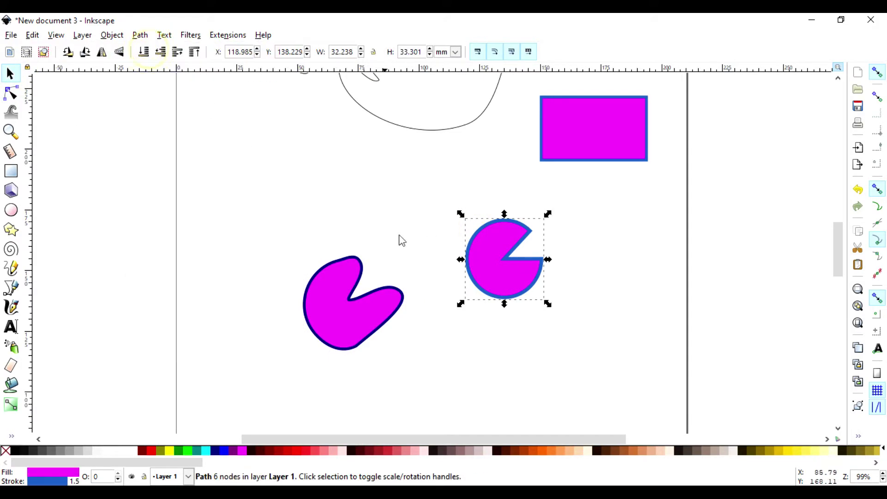
# - Move the converted segment's centre node slightly to about X 135.9, Y 154.3 mm
pyautogui.click(589, 260)
pyautogui.doubleClick(508, 254)
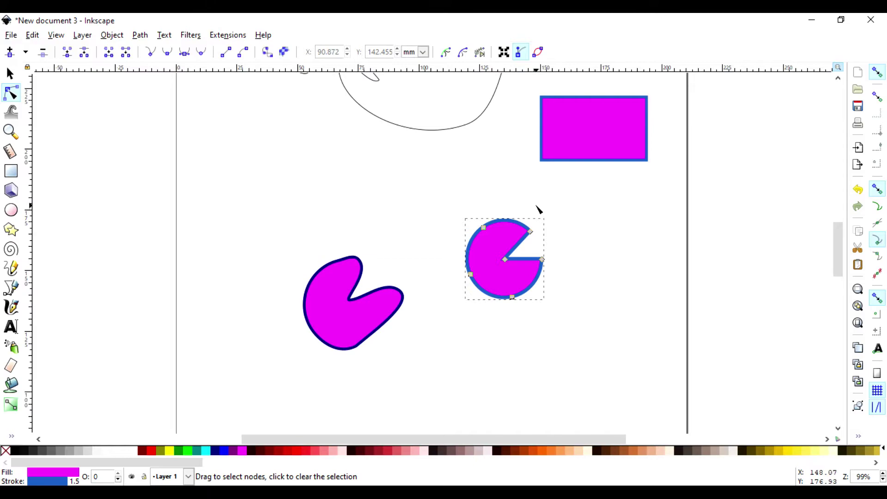
pyautogui.moveTo(509, 260); pyautogui.dragTo(507, 261)
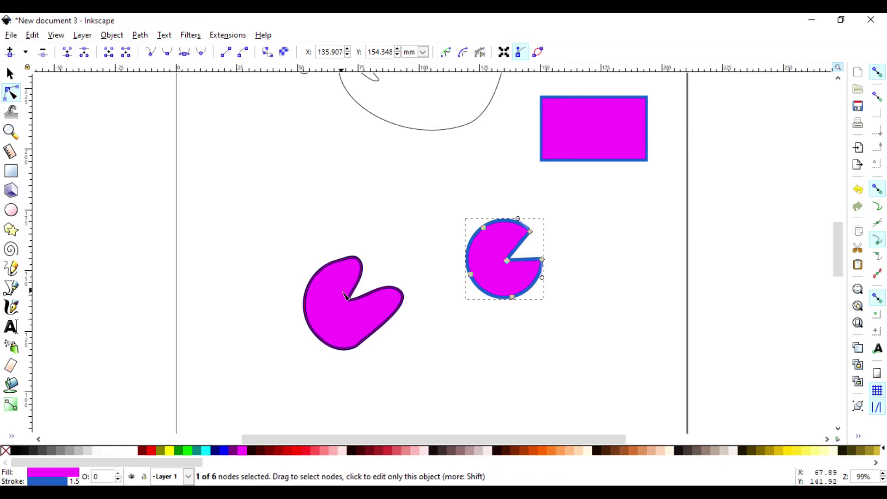
# - Move the freehand shape's lower-left node outward to about X 55.5, Y 123.6 mm
pyautogui.click(10, 74)
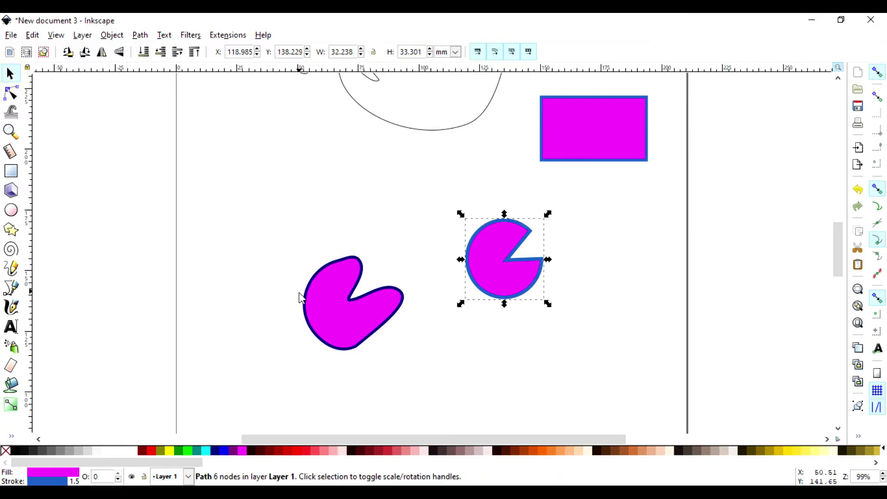
pyautogui.click(304, 299)
pyautogui.doubleClick(303, 298)
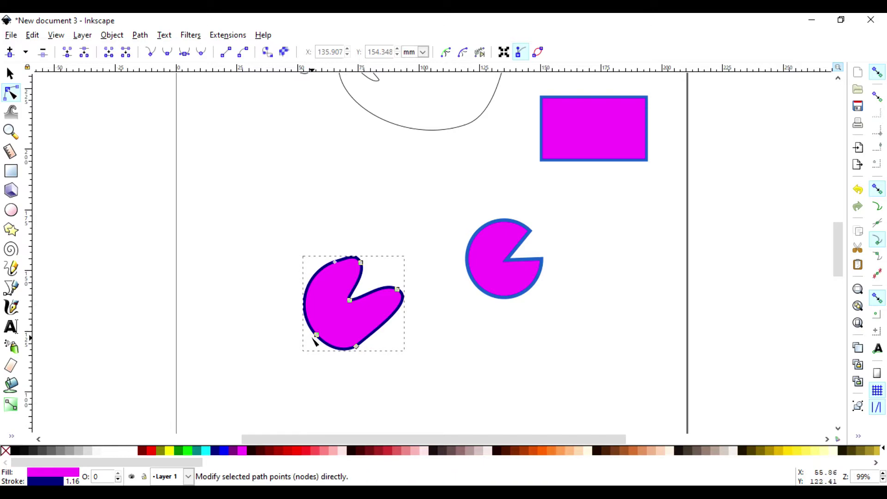
pyautogui.moveTo(318, 334); pyautogui.dragTo(289, 309)
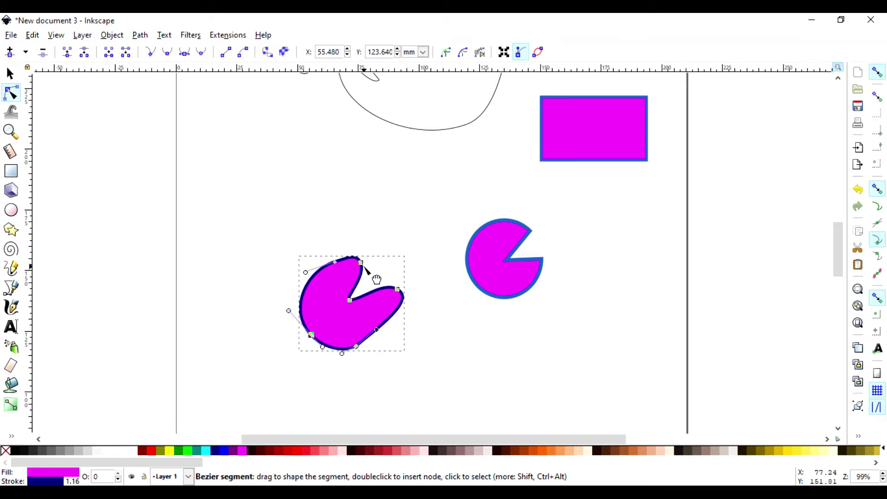
# - Move the freehand shape's upper lobe node outward to about X 74.3, Y 156.4 mm
pyautogui.moveTo(361, 265); pyautogui.dragTo(356, 254)
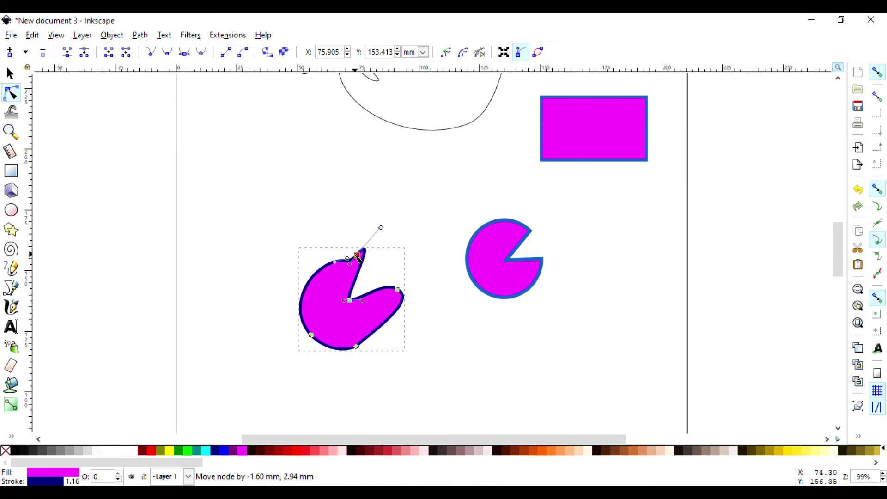
pyautogui.click(473, 281)
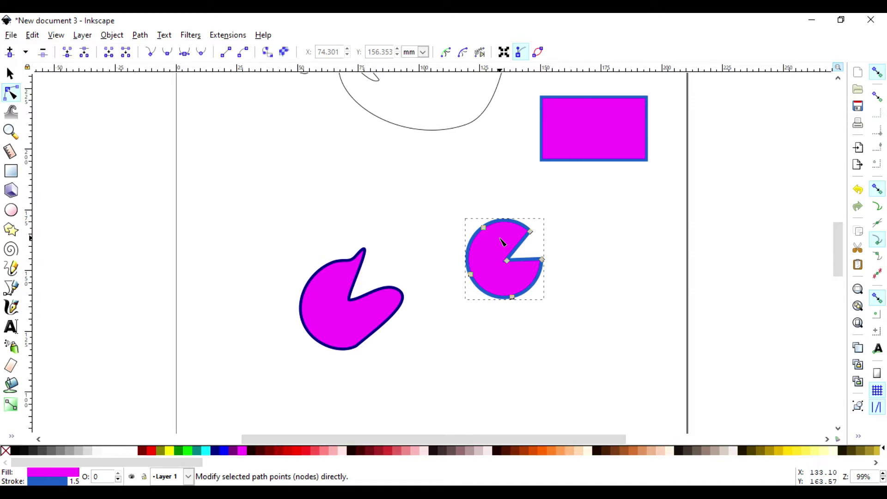
pyautogui.click(619, 240)
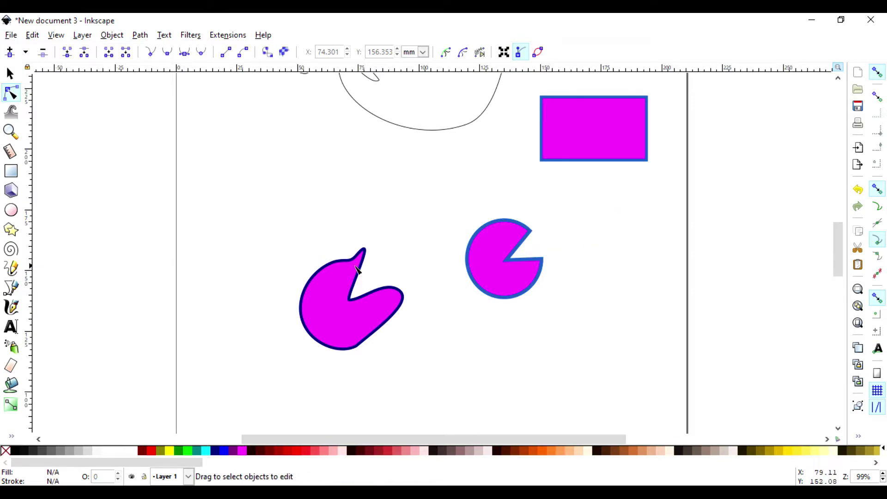
# - Delete the large open freehand path above the magenta shapes
pyautogui.scroll(6, 495, 273)
pyautogui.scroll(-3, 496, 278)
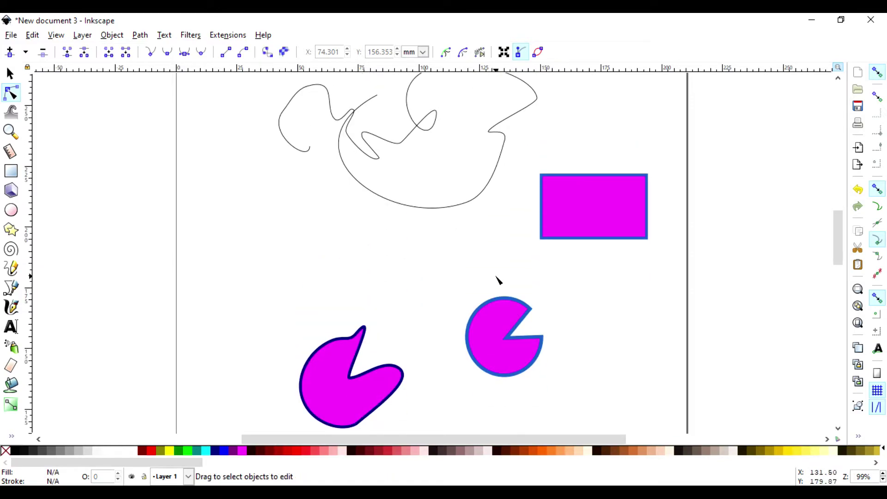
pyautogui.scroll(3, 471, 238)
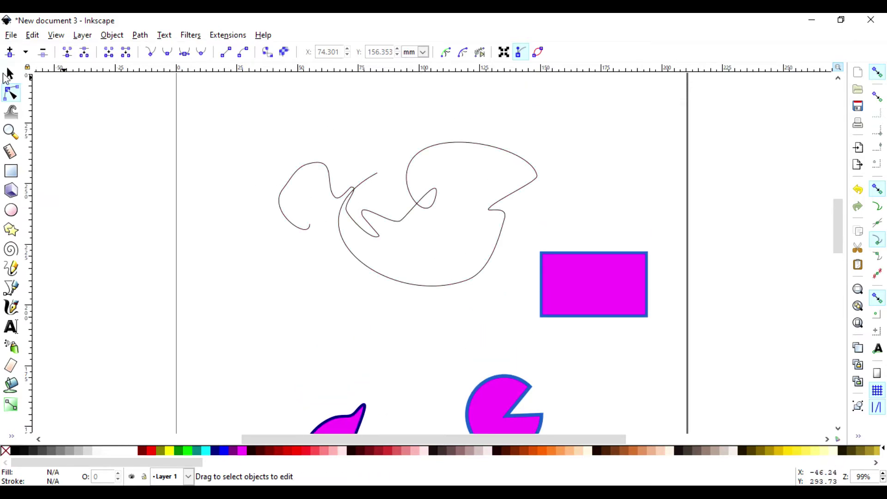
pyautogui.click(7, 76)
pyautogui.click(432, 285)
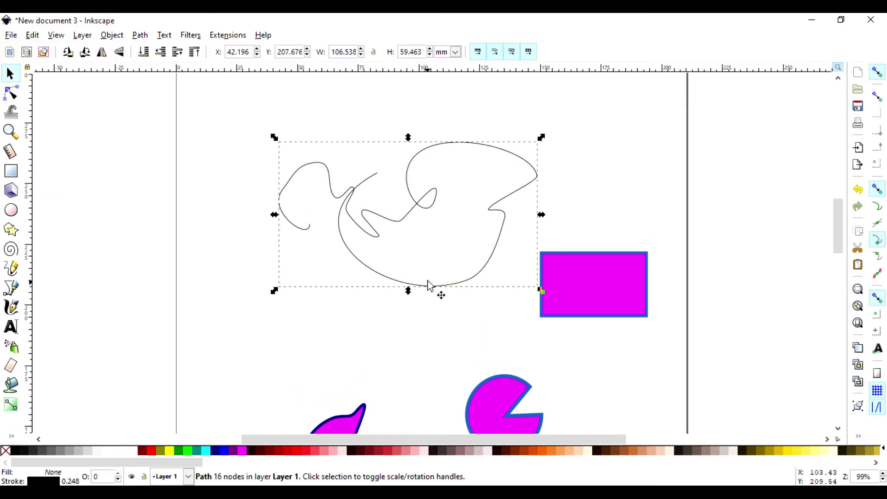
pyautogui.press('Delete')
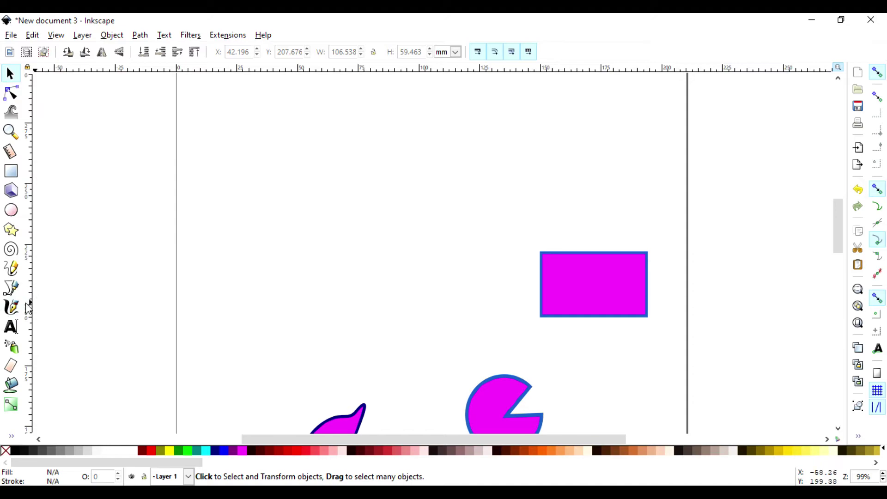
# - Draw a slightly sloping straight line about 115 mm wide across the upper page with the Bezier pen tool
pyautogui.click(10, 288)
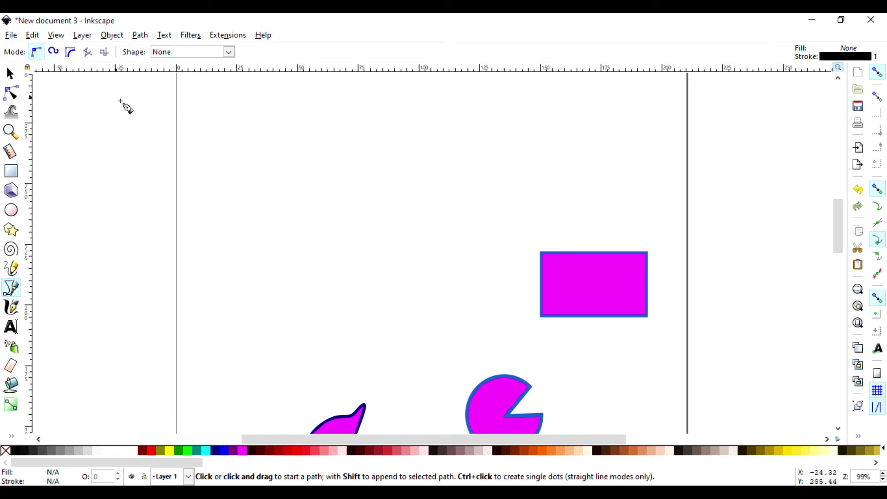
pyautogui.click(224, 159)
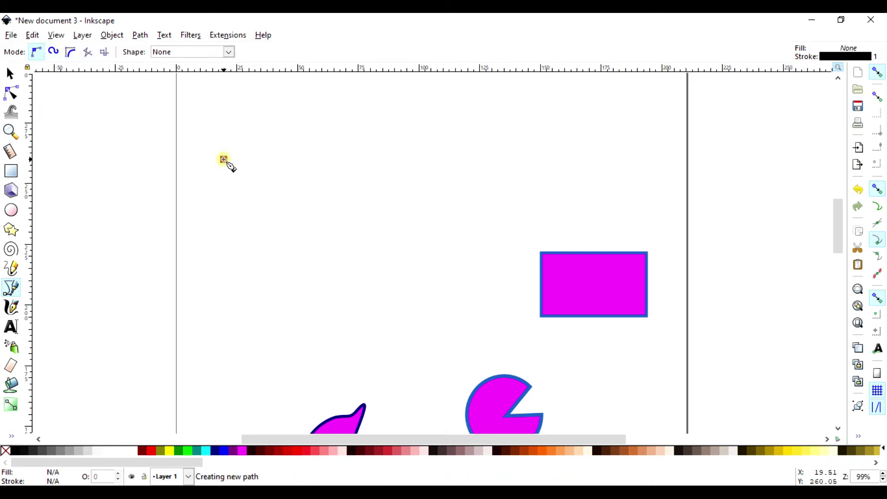
pyautogui.click(503, 172)
pyautogui.press('Return')
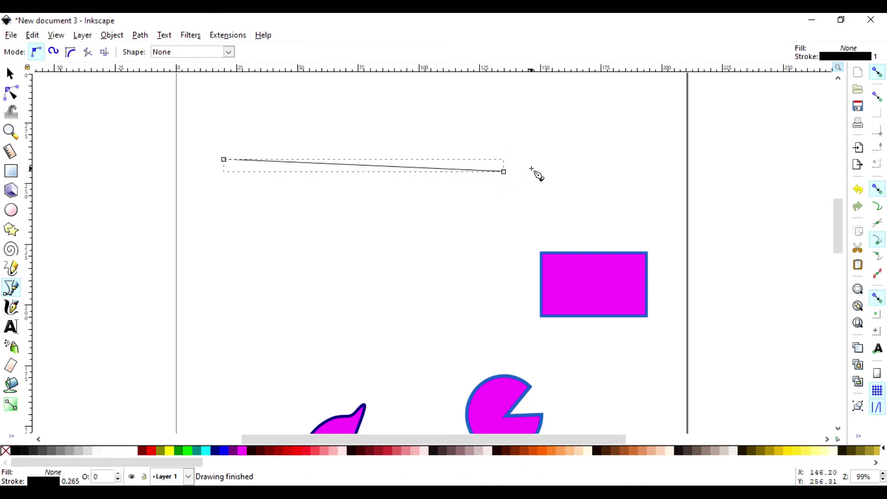
# - Stretch the straight line vertically to about 9.5 mm high and display its end nodes
pyautogui.click(11, 74)
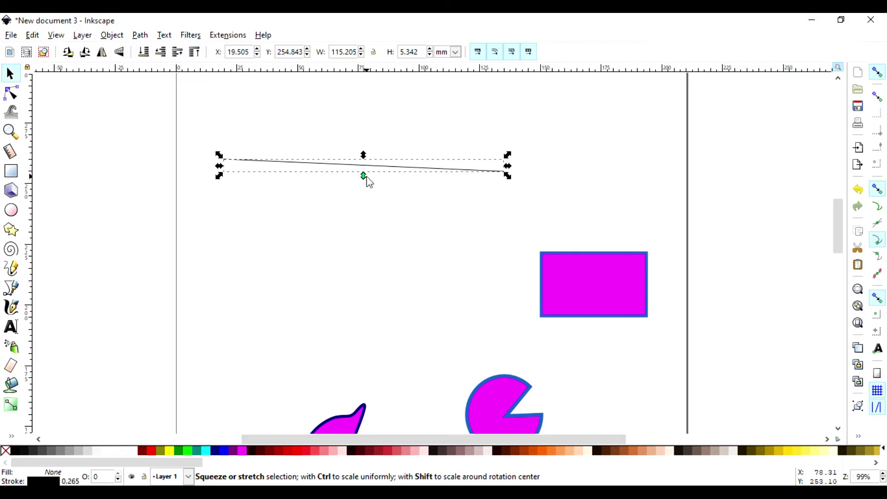
pyautogui.moveTo(365, 177)
pyautogui.mouseDown()
pyautogui.moveTo(367, 200)
pyautogui.moveTo(373, 187)
pyautogui.mouseUp()
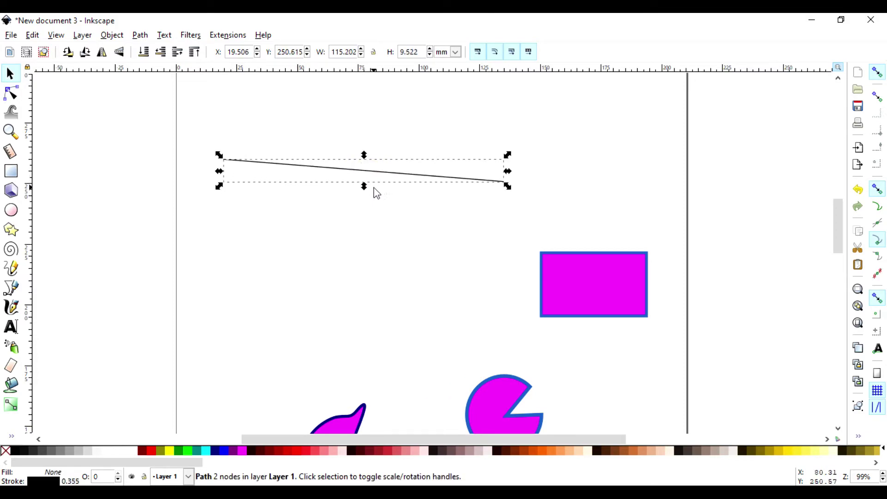
pyautogui.click(447, 164)
pyautogui.click(431, 178)
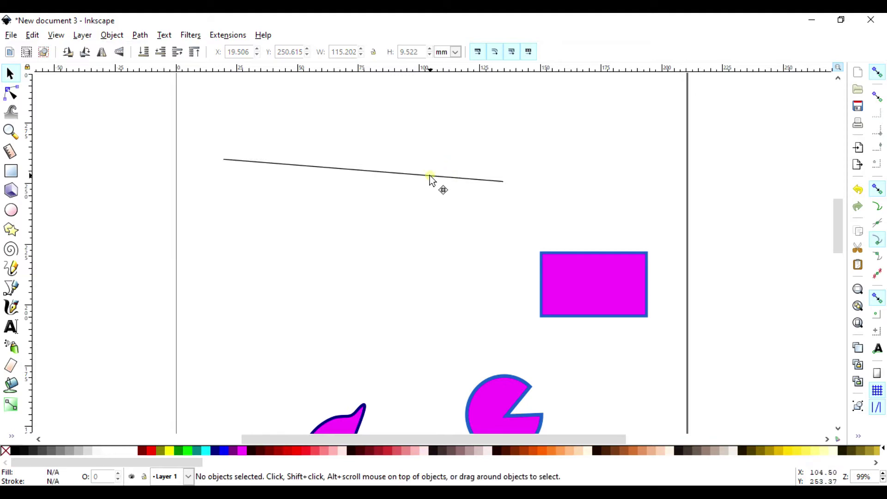
pyautogui.click(456, 162)
pyautogui.doubleClick(432, 175)
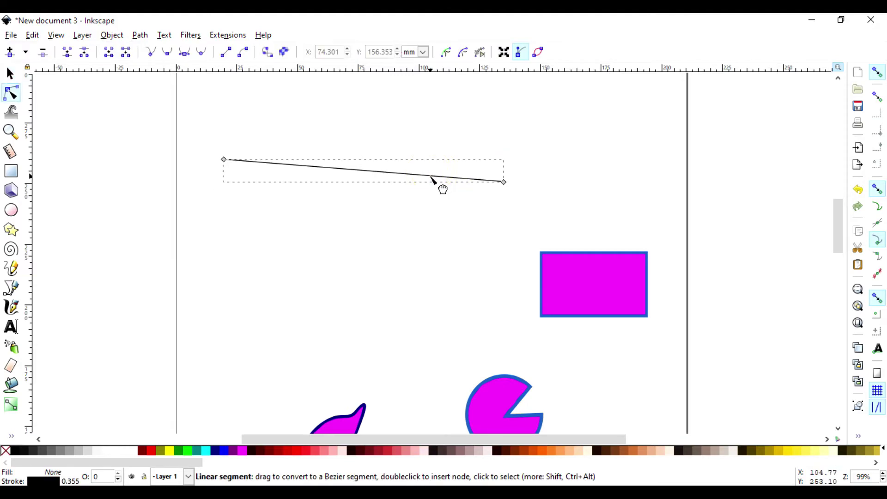
pyautogui.click(11, 75)
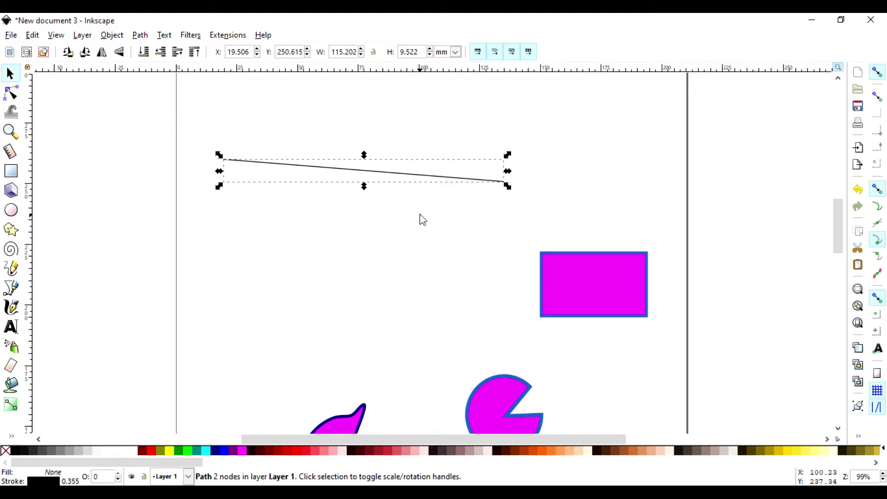
# - Rotate the straight line clockwise about its centre until it spans about 112 × 29 mm
pyautogui.click(392, 181)
pyautogui.click(381, 172)
pyautogui.click(380, 171)
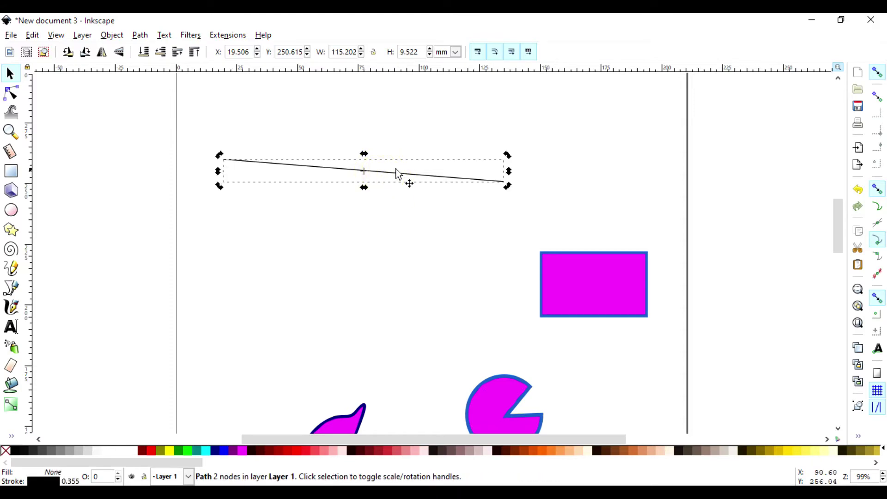
pyautogui.moveTo(507, 154); pyautogui.dragTo(504, 184)
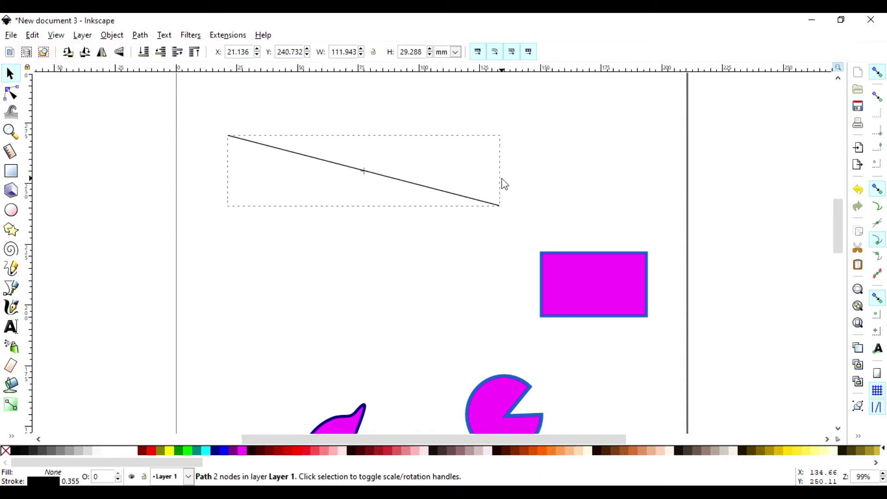
pyautogui.click(586, 158)
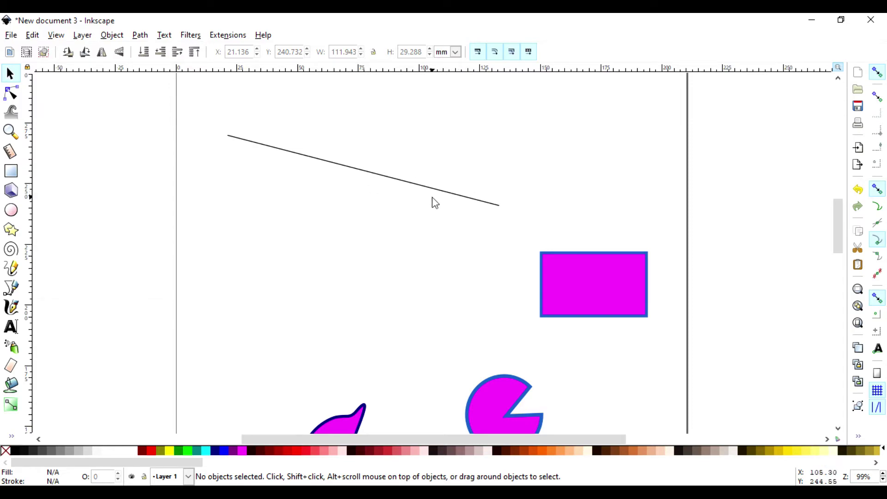
# - Display the end nodes of the rotated straight line
pyautogui.doubleClick(404, 181)
pyautogui.click(395, 189)
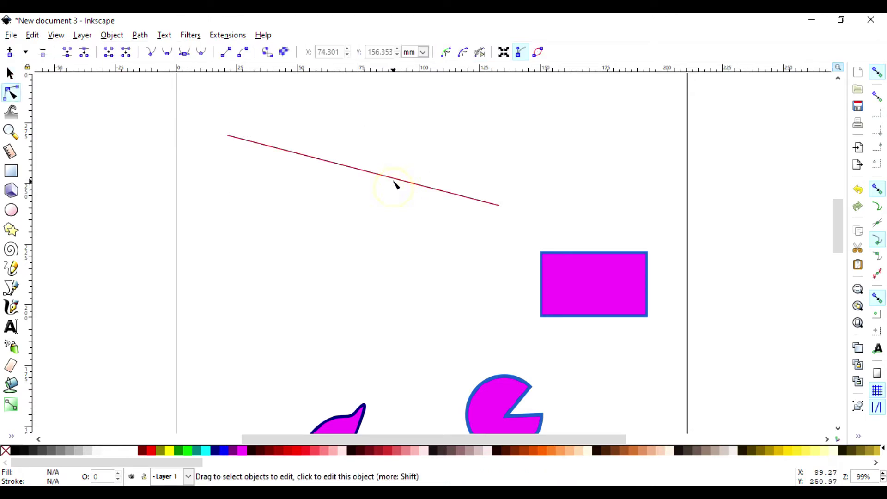
pyautogui.click(395, 180)
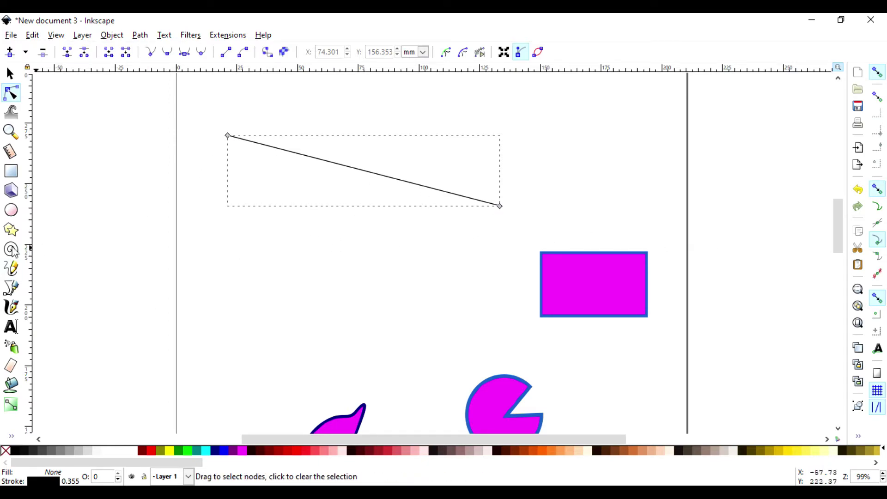
# - Draw a wavy freehand line about 81 × 25 mm below the straight line with the Pencil tool
pyautogui.click(12, 268)
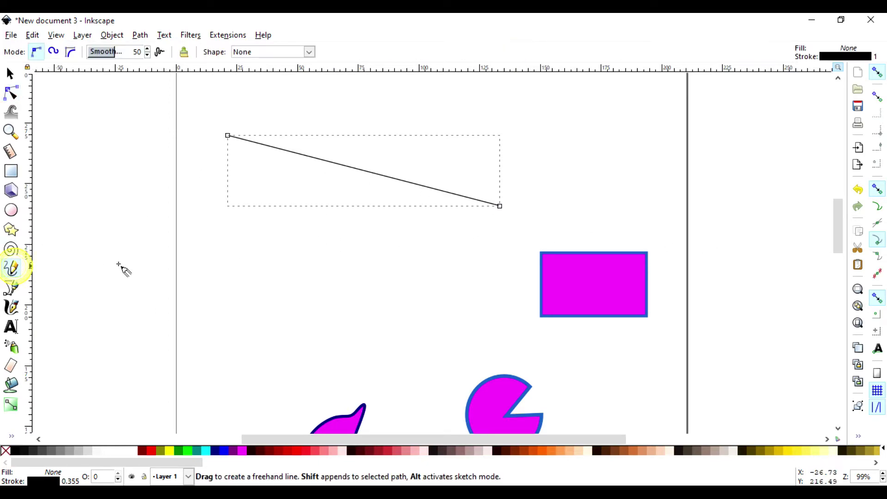
pyautogui.moveTo(217, 236)
pyautogui.mouseDown()
pyautogui.moveTo(292, 268)
pyautogui.moveTo(355, 261)
pyautogui.mouseUp()
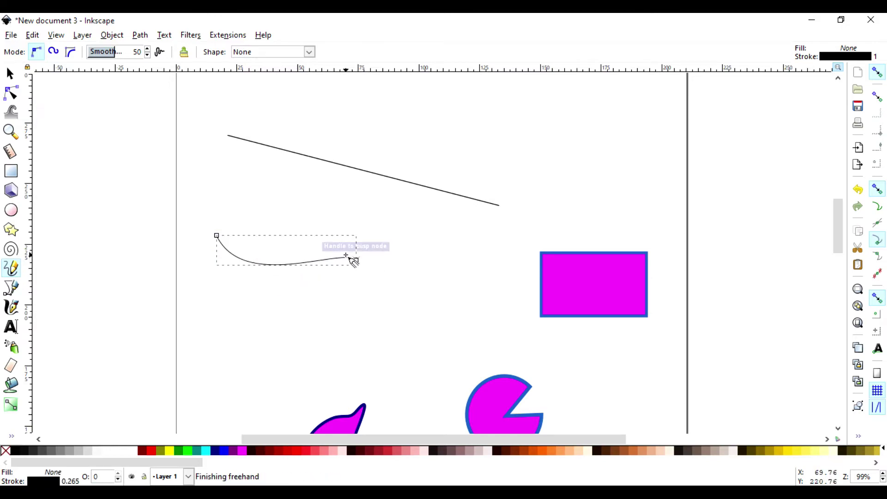
pyautogui.press('Delete')
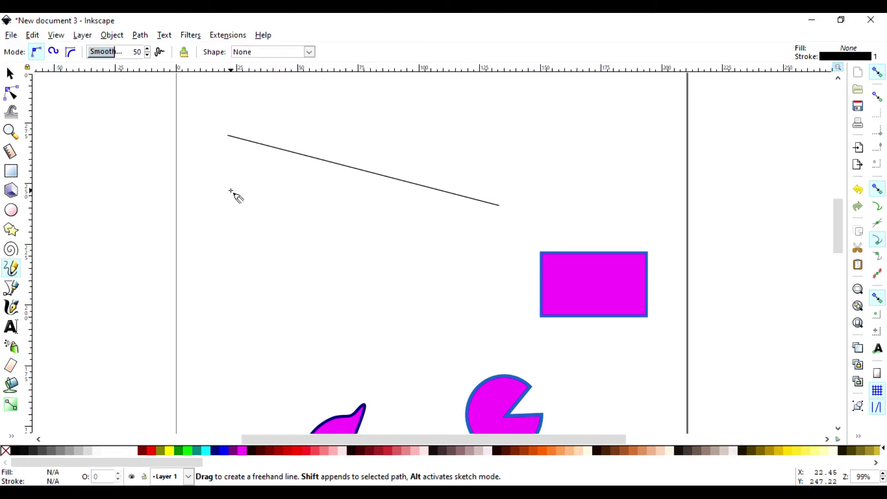
pyautogui.moveTo(229, 186)
pyautogui.mouseDown()
pyautogui.moveTo(320, 223)
pyautogui.moveTo(426, 247)
pyautogui.mouseUp()
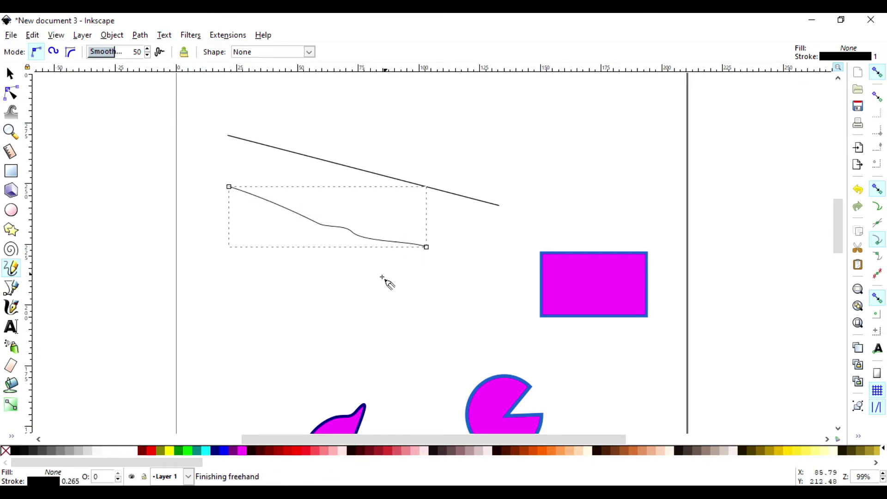
pyautogui.press('Escape')
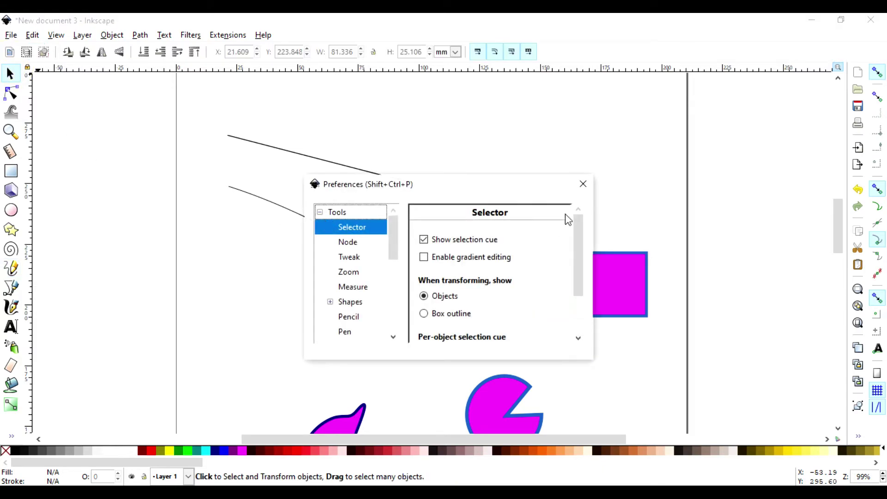
pyautogui.click(583, 186)
# - Compare the nodes of the wavy freehand line with those of the straight line
pyautogui.click(336, 225)
pyautogui.doubleClick(337, 225)
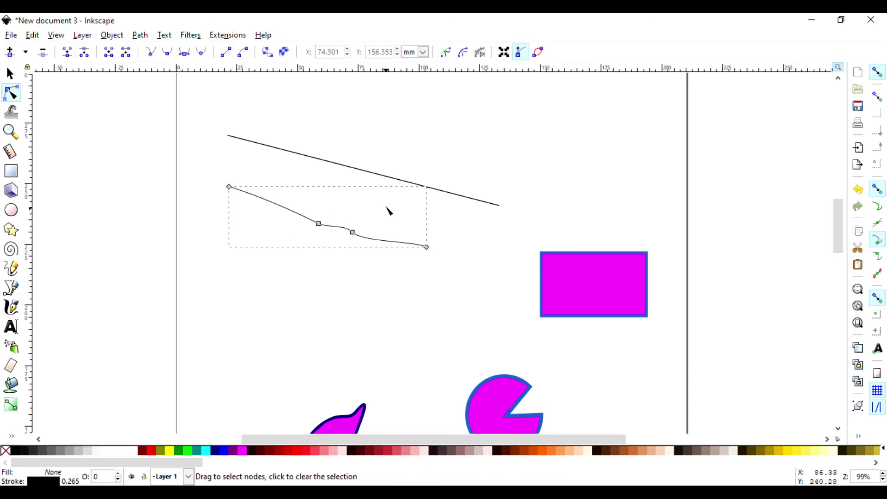
pyautogui.click(371, 173)
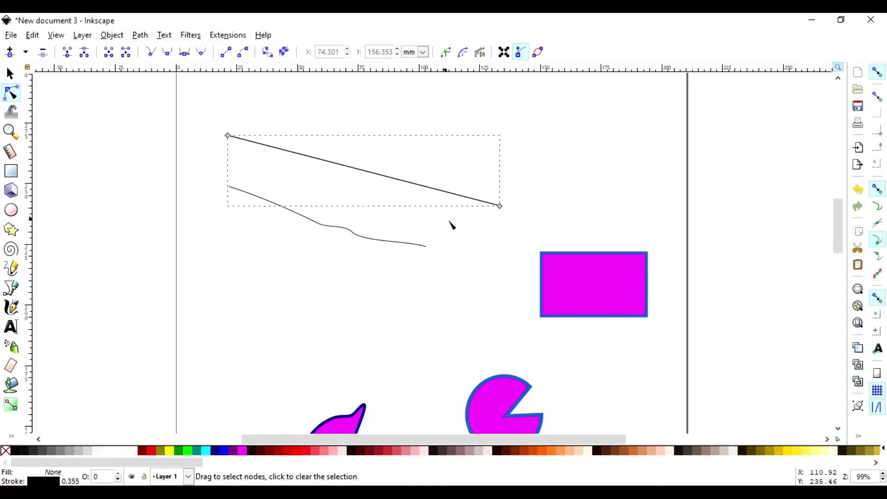
# - Convert the magenta rectangle into an editable path
pyautogui.scroll(-5, 485, 260)
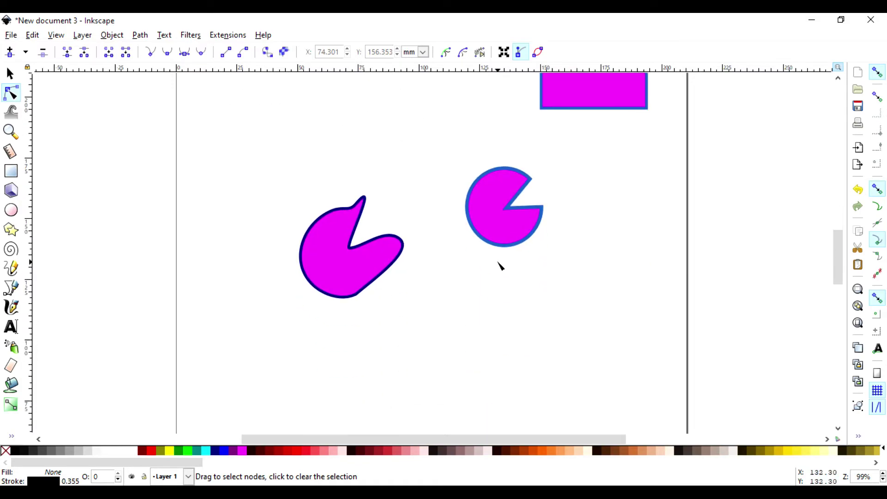
pyautogui.scroll(2, 499, 264)
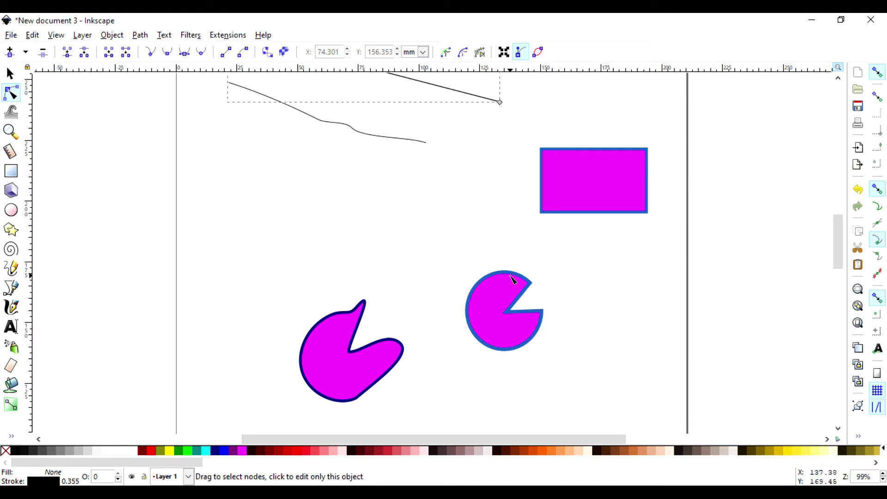
pyautogui.scroll(1, 599, 261)
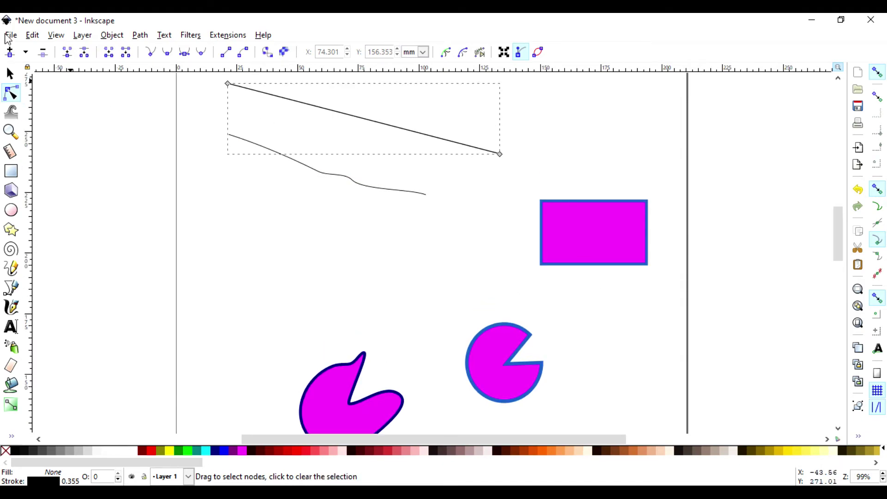
pyautogui.click(10, 74)
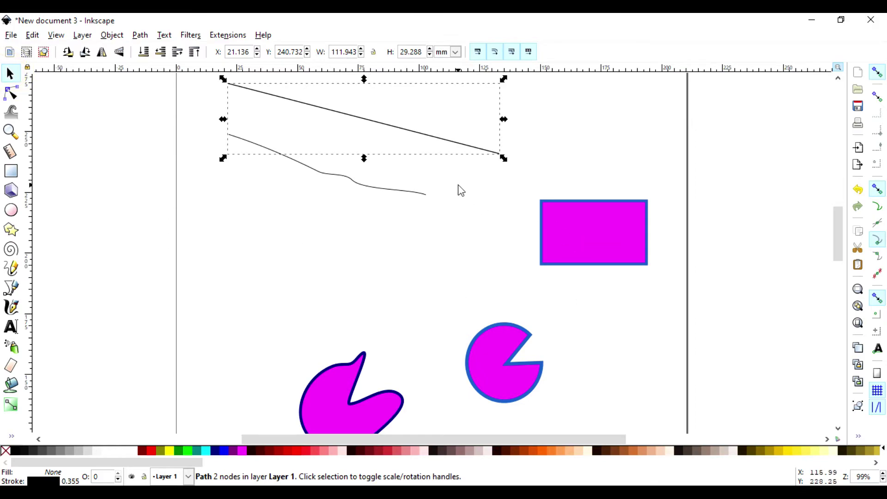
pyautogui.doubleClick(558, 202)
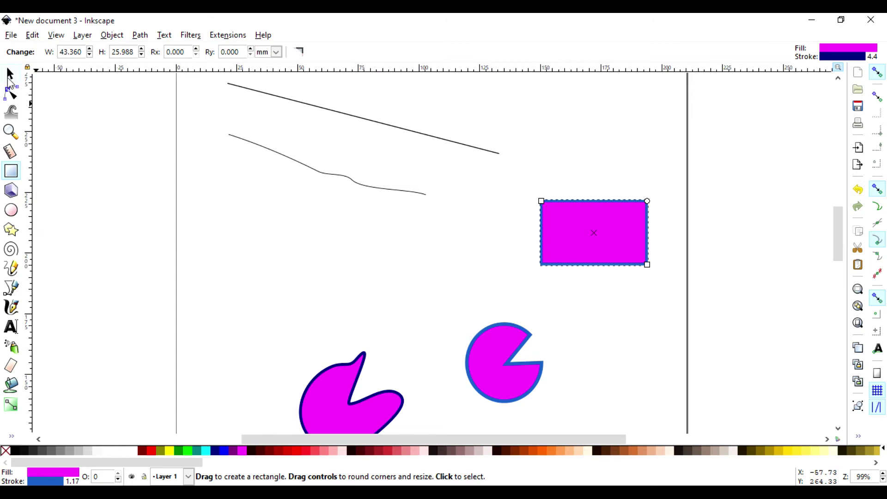
pyautogui.click(9, 74)
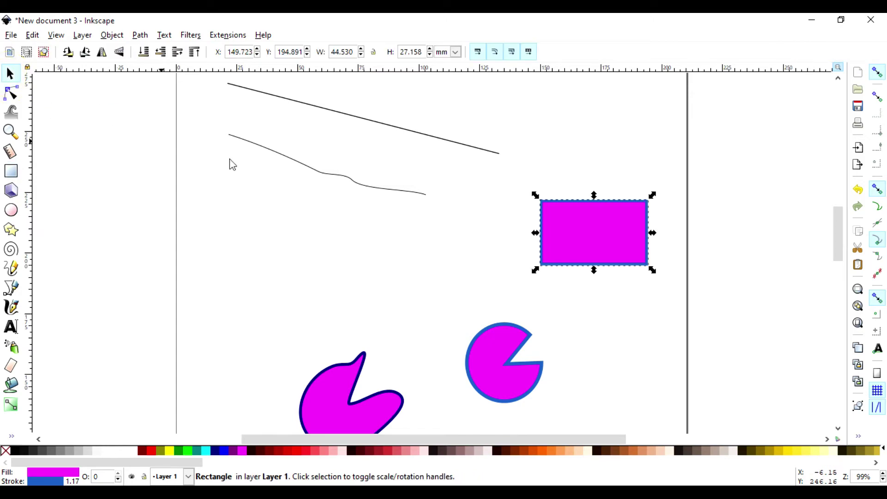
pyautogui.click(140, 35)
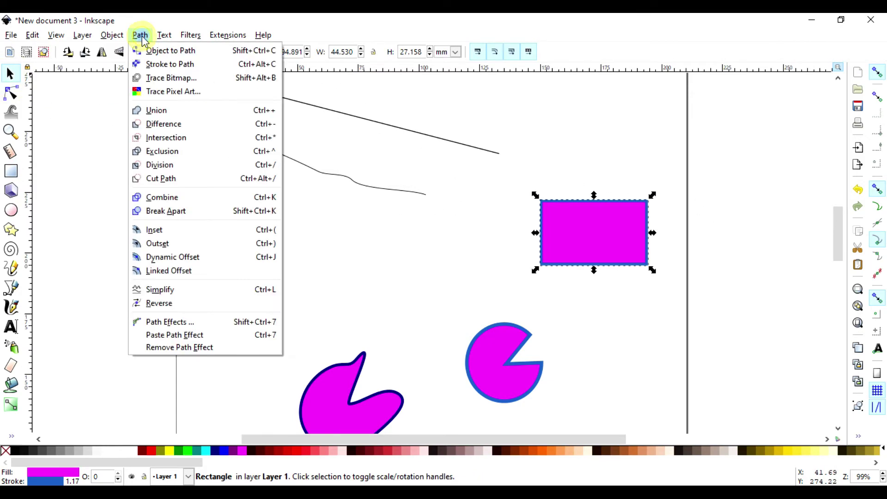
pyautogui.click(172, 54)
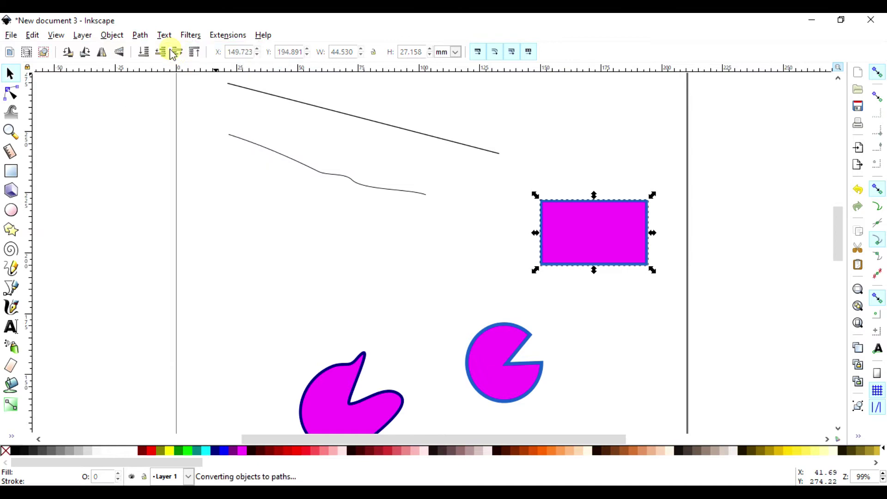
# - Display the corner nodes of the converted magenta rectangle
pyautogui.click(615, 269)
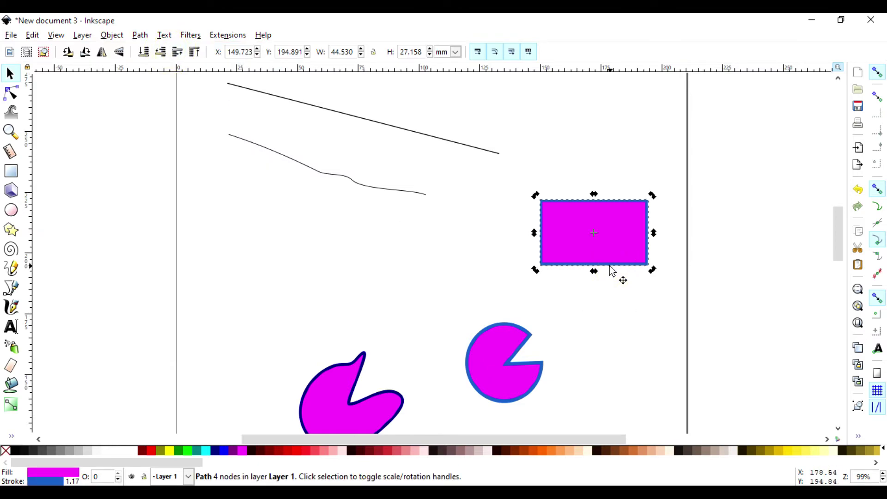
pyautogui.click(610, 265)
pyautogui.click(610, 266)
pyautogui.click(589, 137)
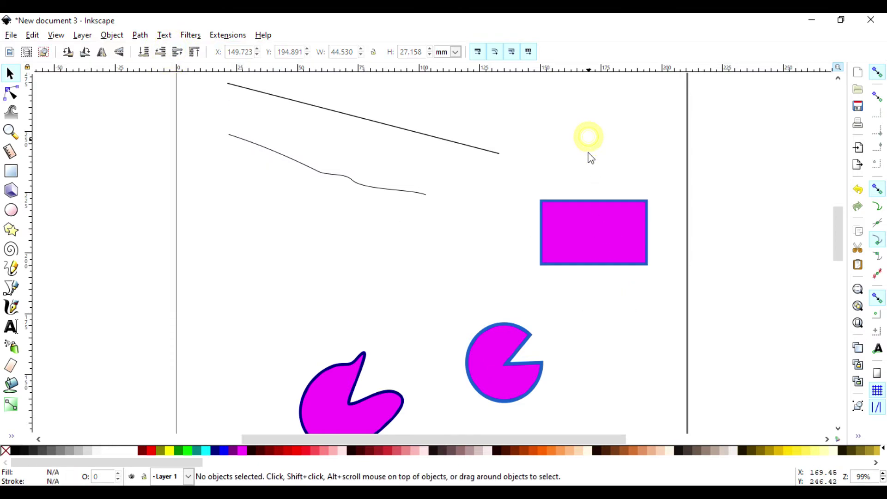
pyautogui.click(588, 202)
pyautogui.press('n')
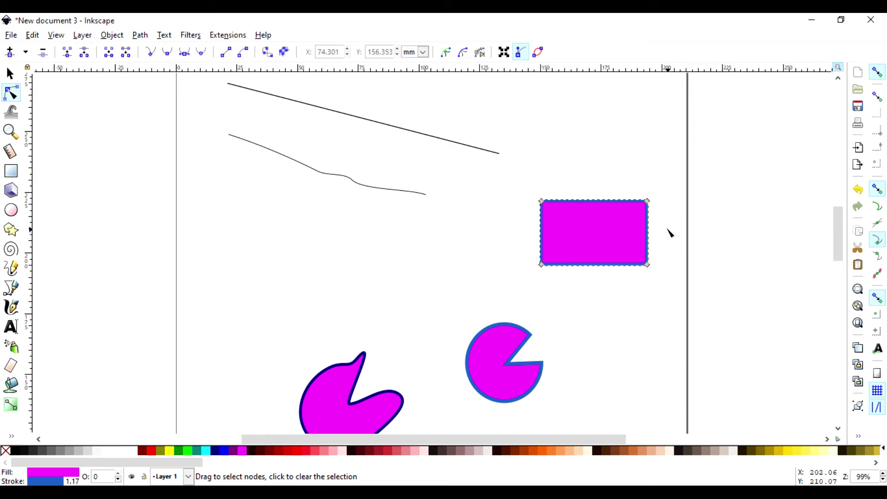
# - Reshape the magenta rectangle path into a triangle by bringing its two upper corner nodes together and moving the lower-left node slightly outward
pyautogui.click(542, 201)
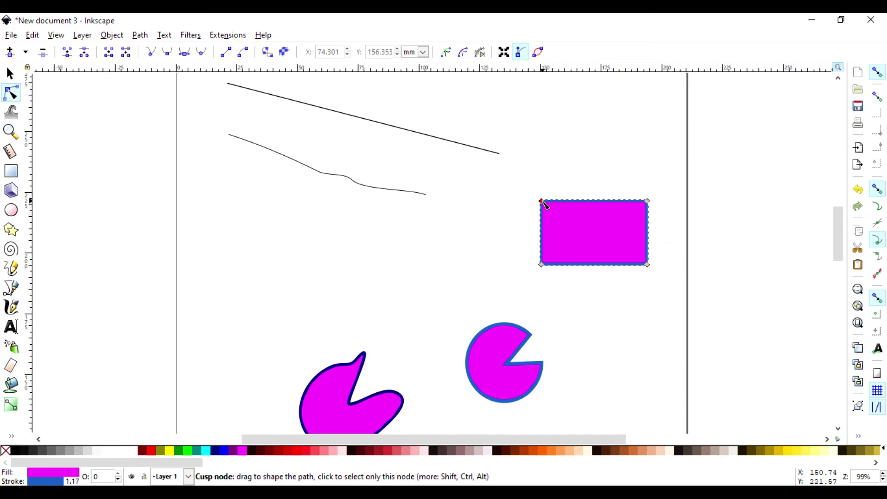
pyautogui.moveTo(543, 201); pyautogui.dragTo(590, 202)
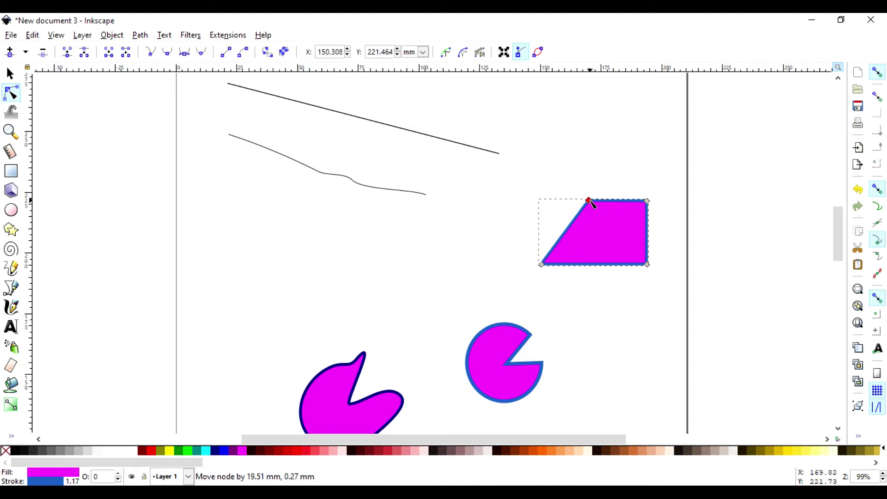
pyautogui.moveTo(647, 201); pyautogui.dragTo(601, 208)
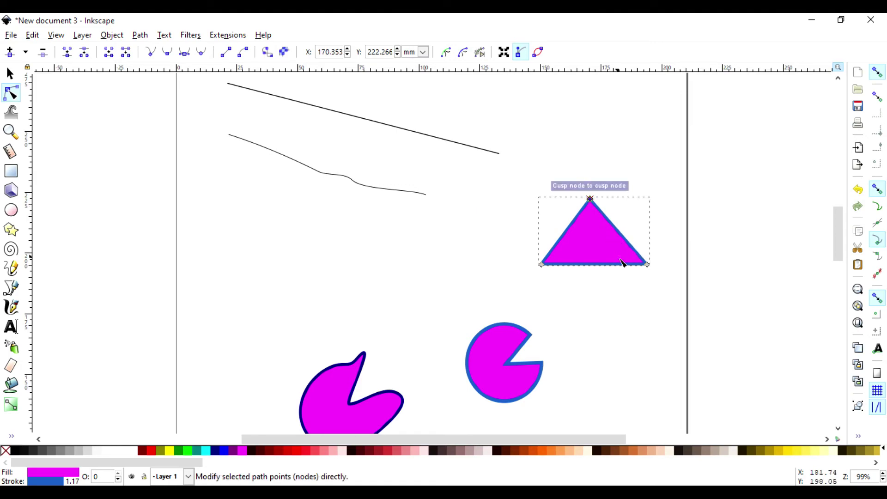
pyautogui.click(649, 266)
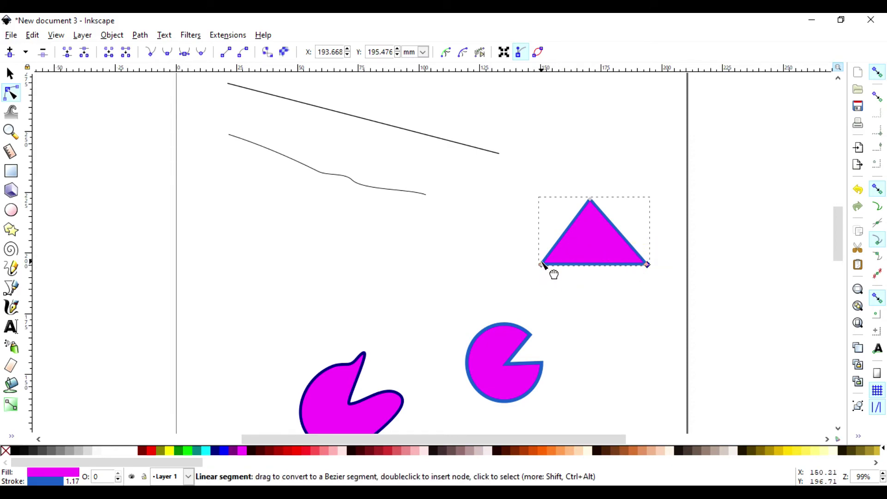
pyautogui.moveTo(542, 265)
pyautogui.mouseDown()
pyautogui.moveTo(558, 266)
pyautogui.moveTo(531, 264)
pyautogui.mouseUp()
# - Distort the blue-outlined pie-shaped path by shifting its mouth nodes slightly and moving the upper-left curve node about 7 mm left and 6 mm up
pyautogui.scroll(-3, 591, 289)
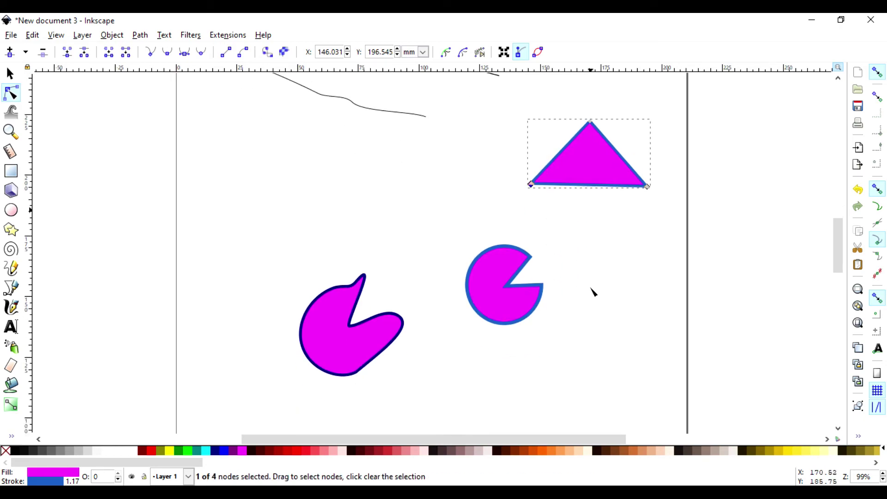
pyautogui.scroll(1, 591, 289)
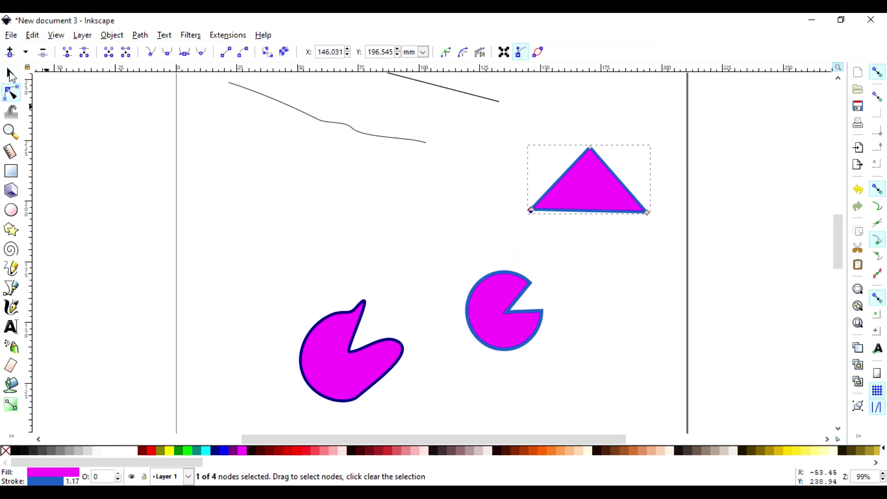
pyautogui.press('s')
pyautogui.click(504, 276)
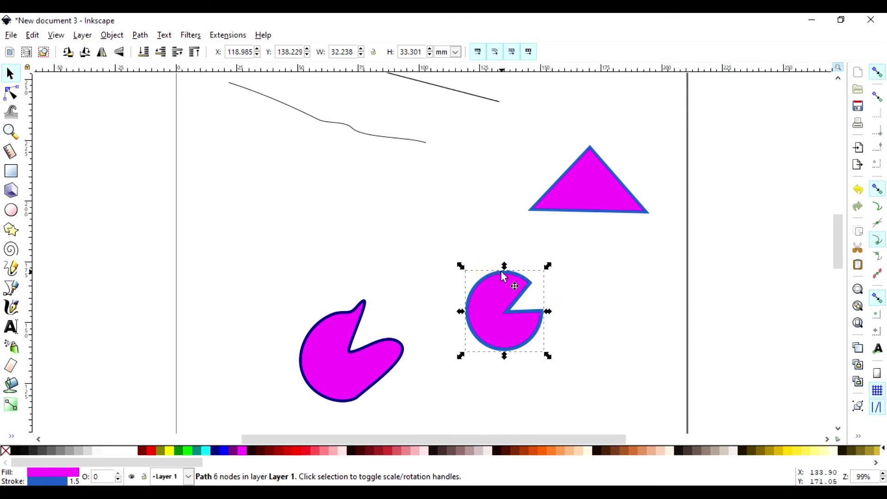
pyautogui.doubleClick(522, 290)
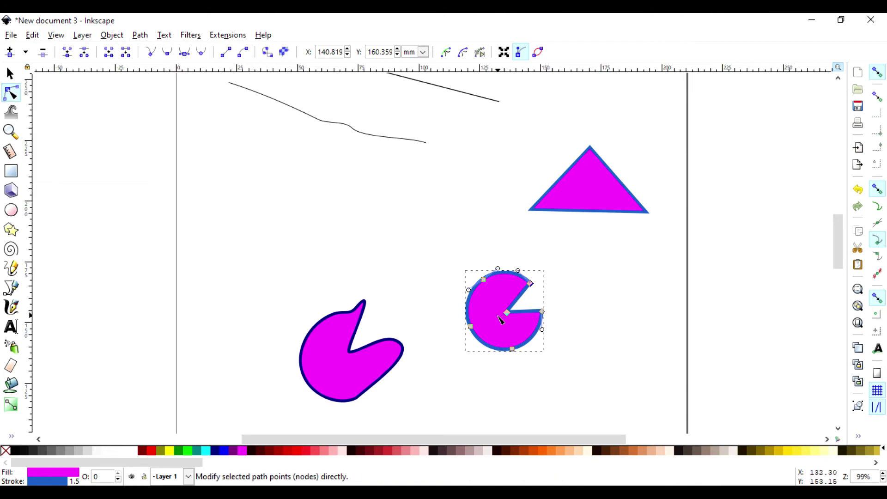
pyautogui.moveTo(510, 315)
pyautogui.mouseDown()
pyautogui.moveTo(519, 295)
pyautogui.moveTo(544, 314)
pyautogui.moveTo(513, 290)
pyautogui.moveTo(513, 304)
pyautogui.mouseUp()
pyautogui.moveTo(530, 275); pyautogui.dragTo(466, 266)
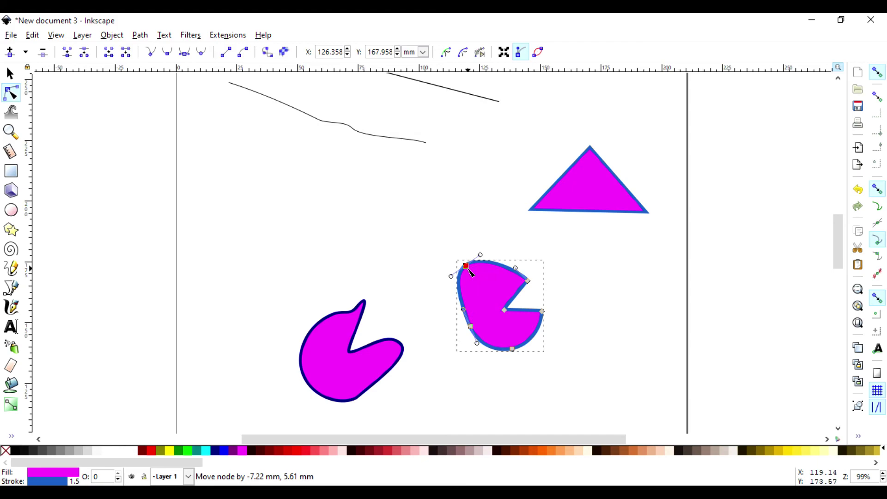
# - Add the text "A" in the empty area of the page below the shapes
pyautogui.scroll(-12, 517, 285)
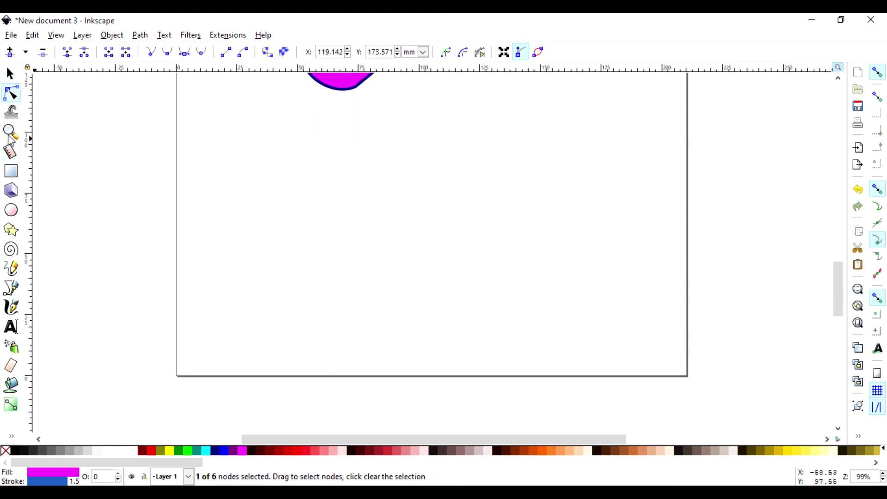
pyautogui.click(14, 327)
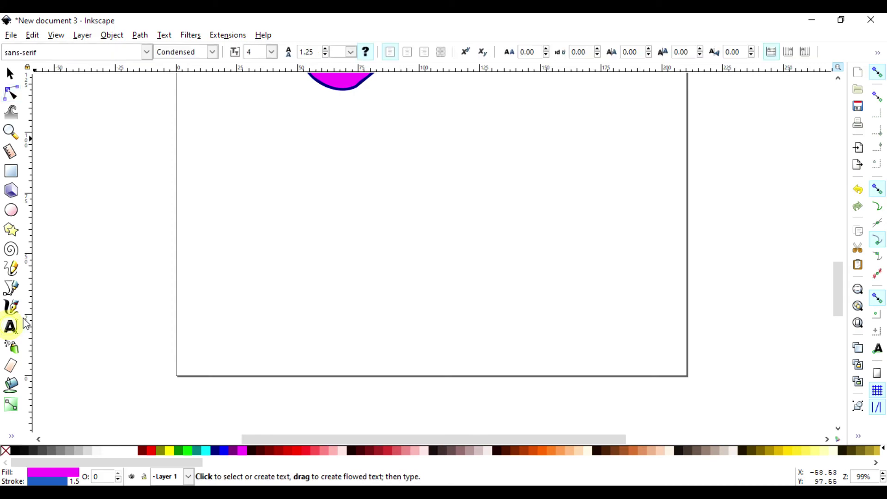
pyautogui.click(320, 241)
pyautogui.write('a')
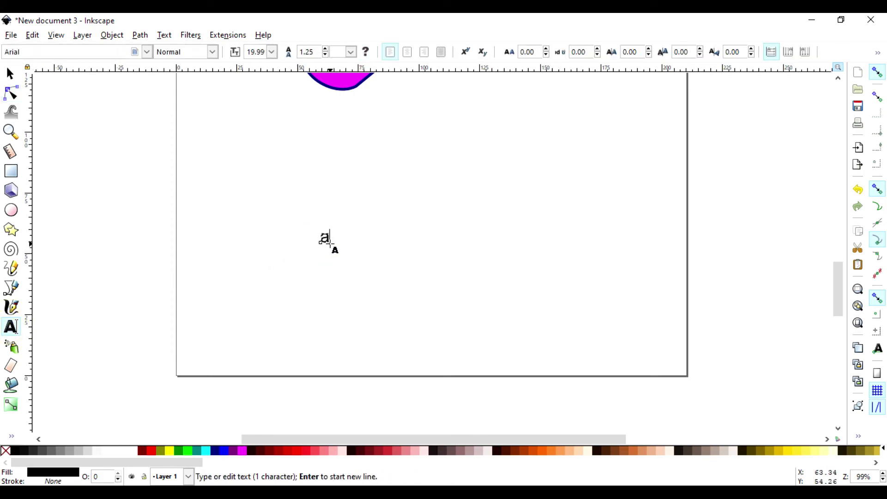
pyautogui.press('BackSpace')
pyautogui.write('A')
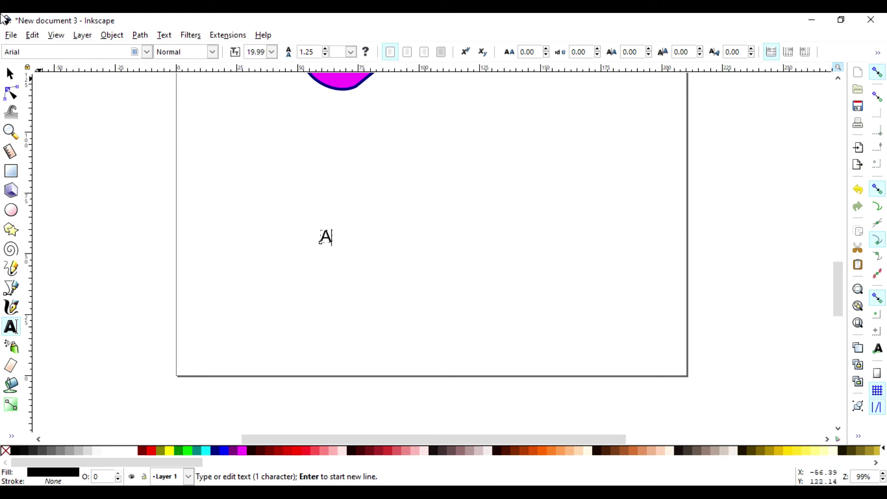
pyautogui.click(10, 74)
pyautogui.click(493, 236)
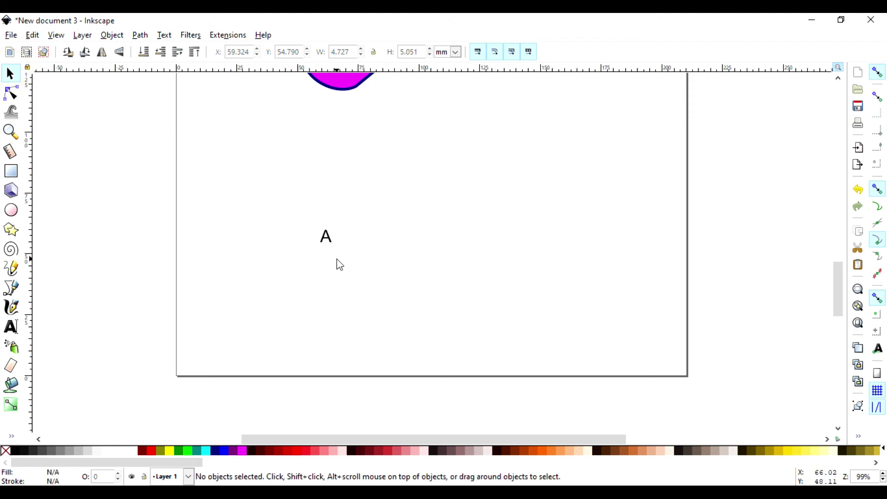
# - Compare the scale and rotation handles of the letter A
pyautogui.click(328, 240)
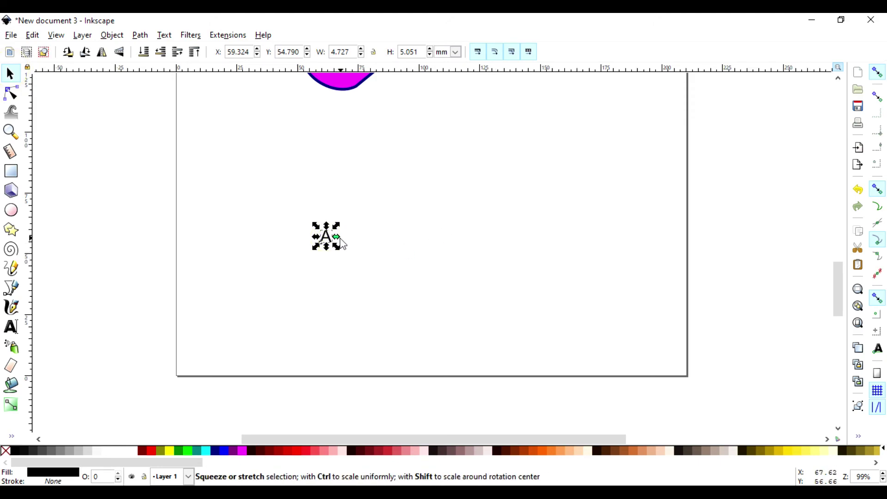
pyautogui.click(334, 239)
pyautogui.click(333, 236)
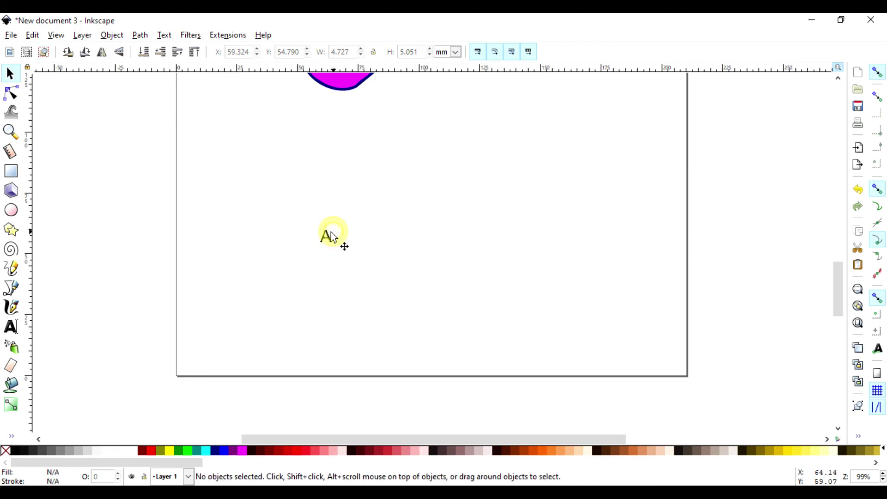
pyautogui.click(336, 239)
pyautogui.click(330, 239)
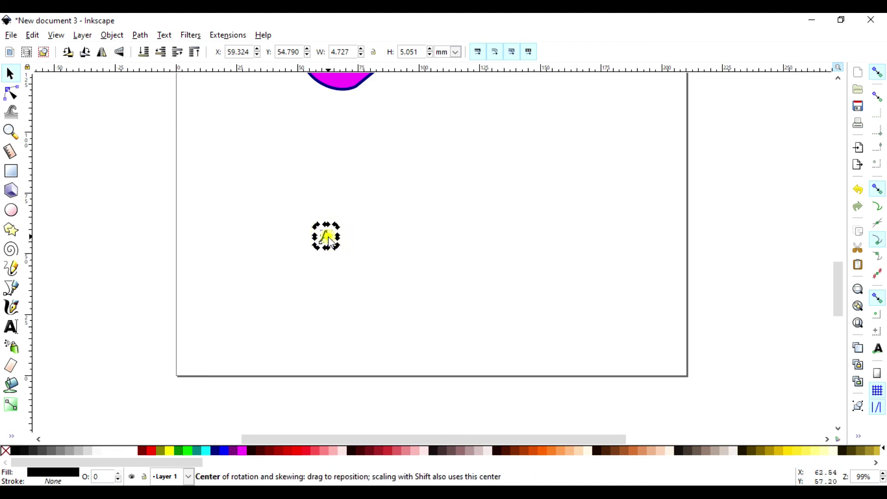
pyautogui.click(332, 239)
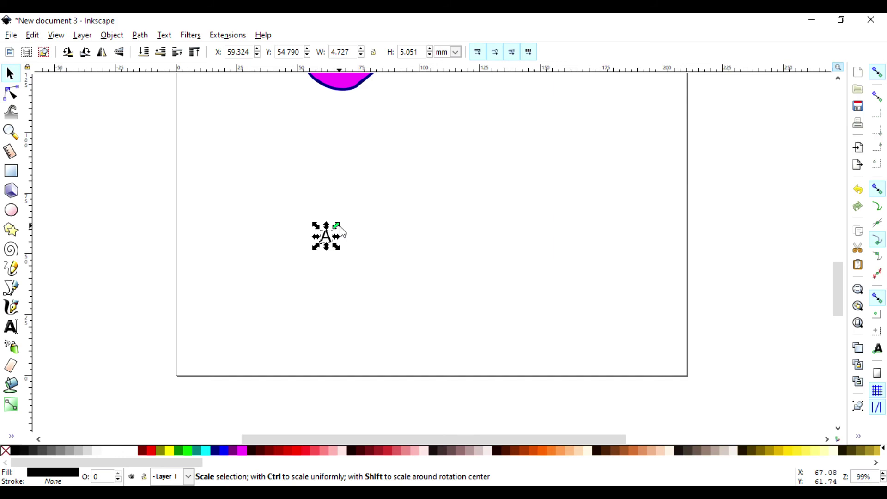
# - Try adding extra T characters after the letter A, and delete them again
pyautogui.press('+')
pyautogui.press('+')
pyautogui.press('+')
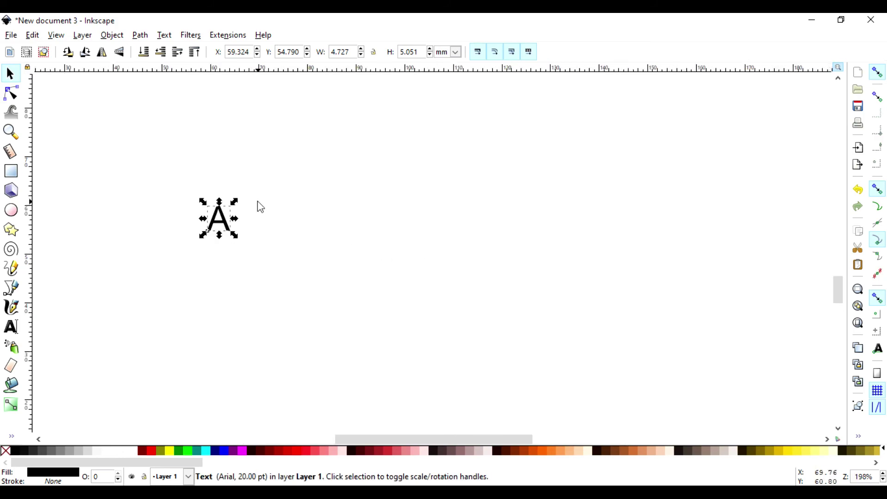
pyautogui.moveTo(390, 433); pyautogui.dragTo(307, 435)
pyautogui.click(506, 204)
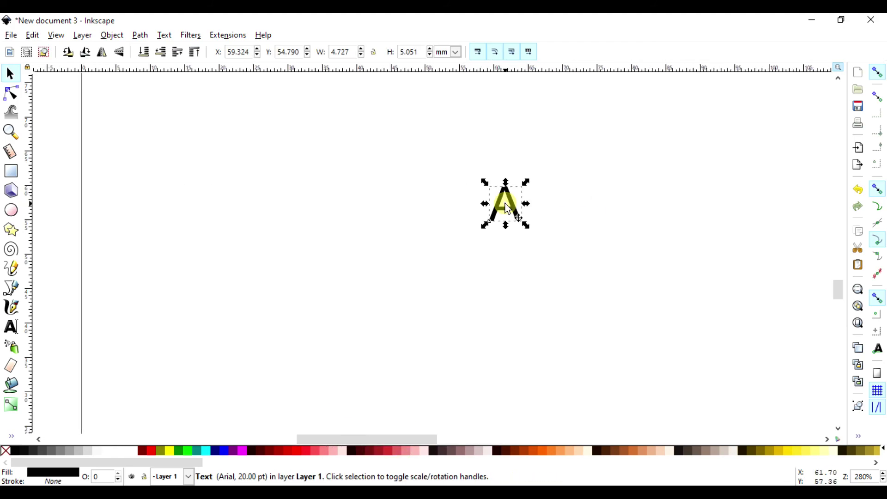
pyautogui.doubleClick(510, 205)
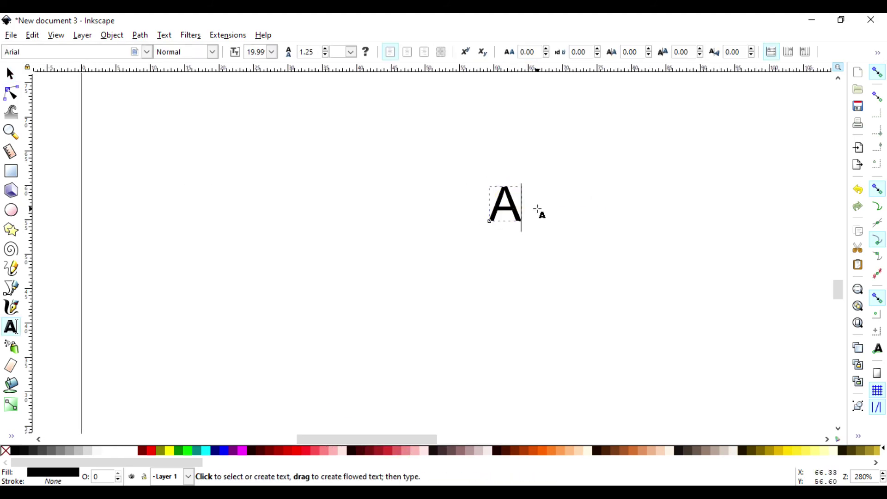
pyautogui.write('TTT')
pyautogui.press('BackSpace')
pyautogui.press('BackSpace')
pyautogui.press('BackSpace')
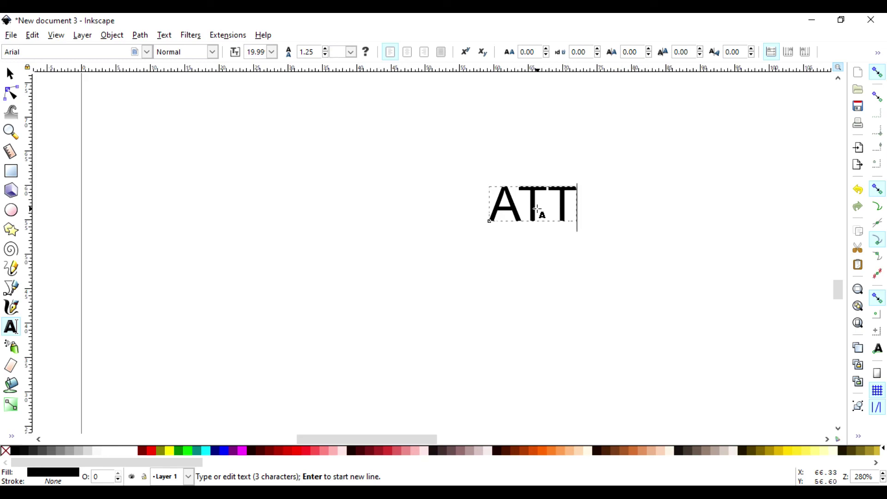
# - Convert the letter A text object into a path
pyautogui.click(9, 73)
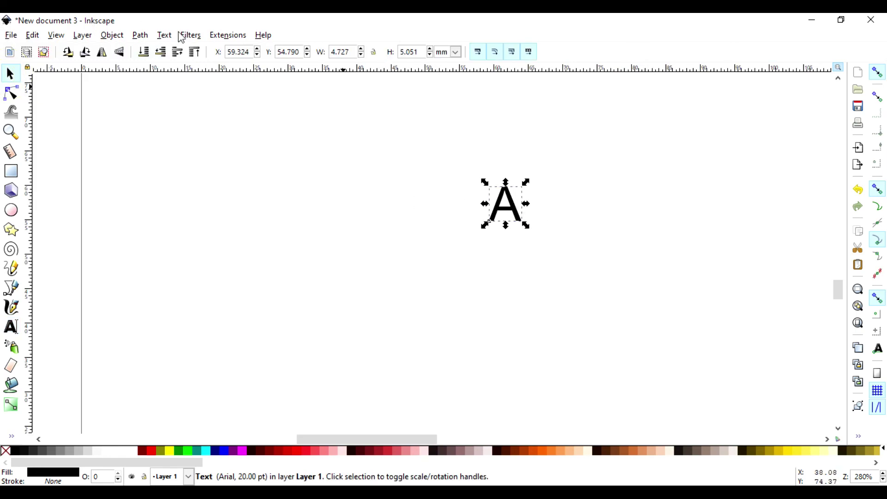
pyautogui.click(140, 35)
pyautogui.click(159, 49)
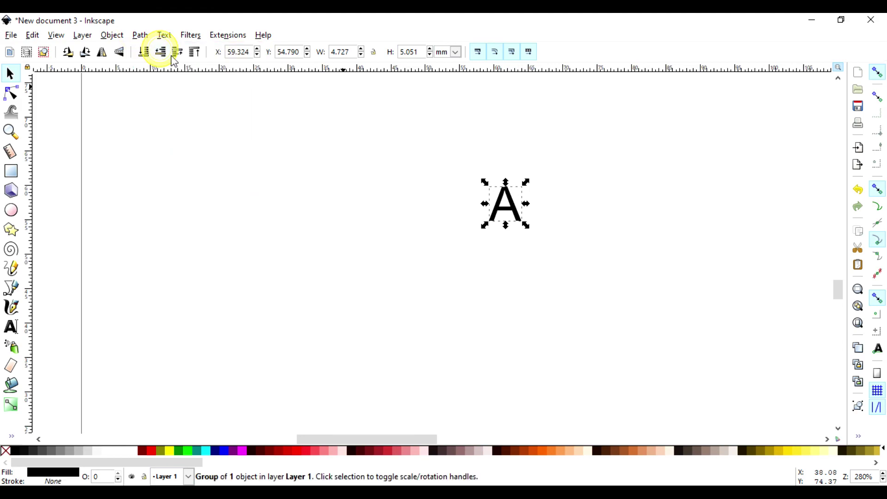
# - Enter the converted letter's group and display the nodes of the A path
pyautogui.click(541, 226)
pyautogui.click(514, 209)
pyautogui.doubleClick(514, 209)
pyautogui.doubleClick(514, 209)
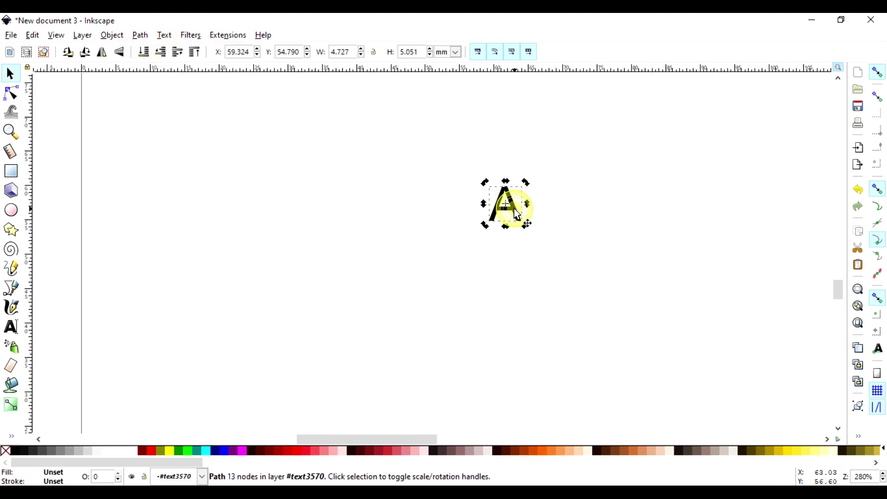
pyautogui.doubleClick(514, 209)
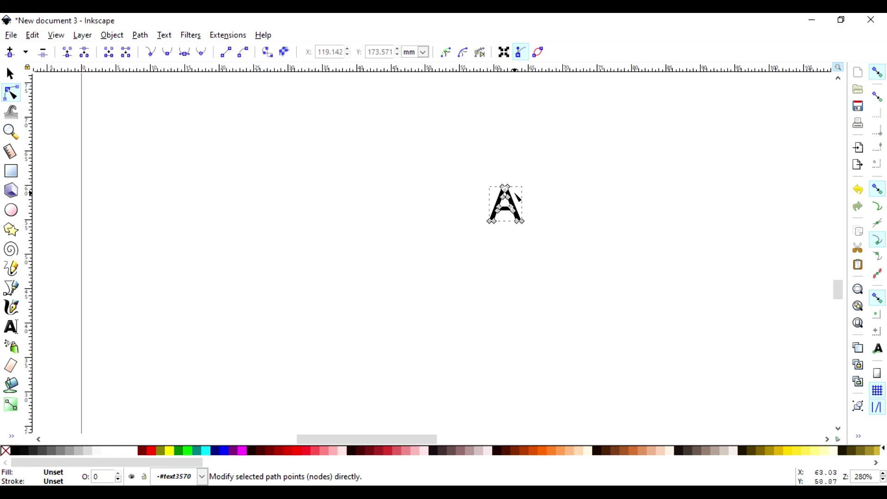
# - Reshape the inner opening of the A with its nodes and enlarge the letter to about 18.6 × 14.2 mm
pyautogui.scroll(2, 515, 193)
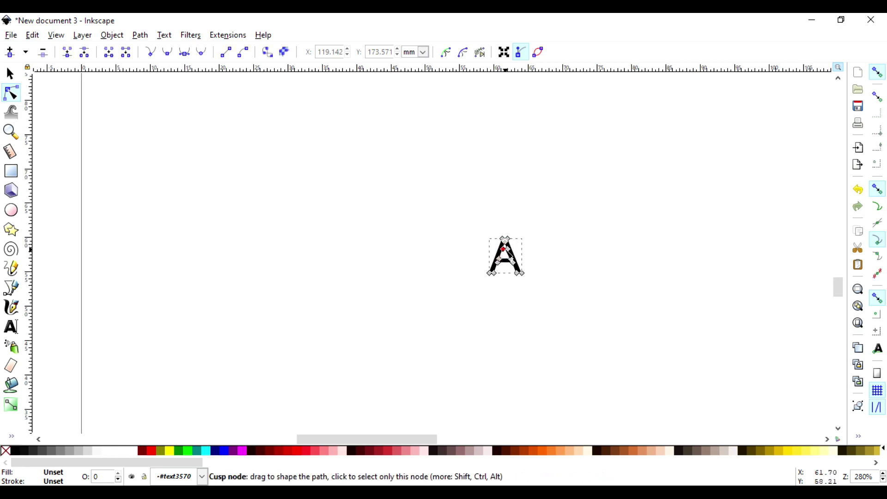
pyautogui.moveTo(499, 259); pyautogui.dragTo(623, 170)
pyautogui.click(11, 72)
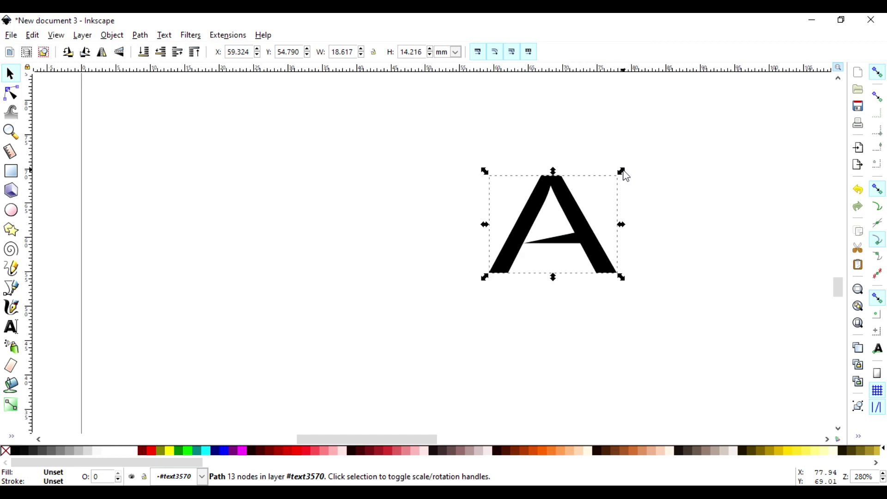
# - Narrow the A's inner opening by moving its nodes inward, and pull the crossbar's lower edge down into a curved, slanted cut
pyautogui.doubleClick(519, 226)
pyautogui.moveTo(544, 206)
pyautogui.mouseDown()
pyautogui.moveTo(561, 208)
pyautogui.moveTo(538, 209)
pyautogui.moveTo(539, 236)
pyautogui.moveTo(573, 233)
pyautogui.moveTo(555, 227)
pyautogui.moveTo(552, 211)
pyautogui.mouseUp()
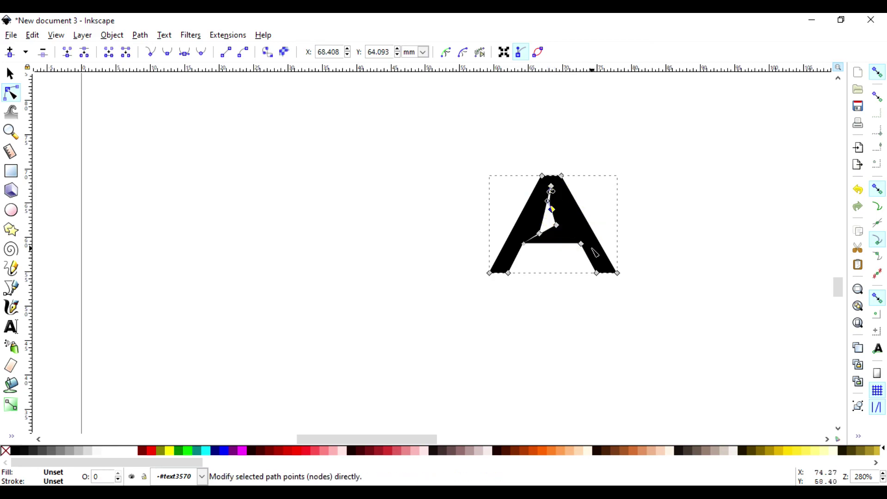
pyautogui.moveTo(581, 244); pyautogui.dragTo(525, 268)
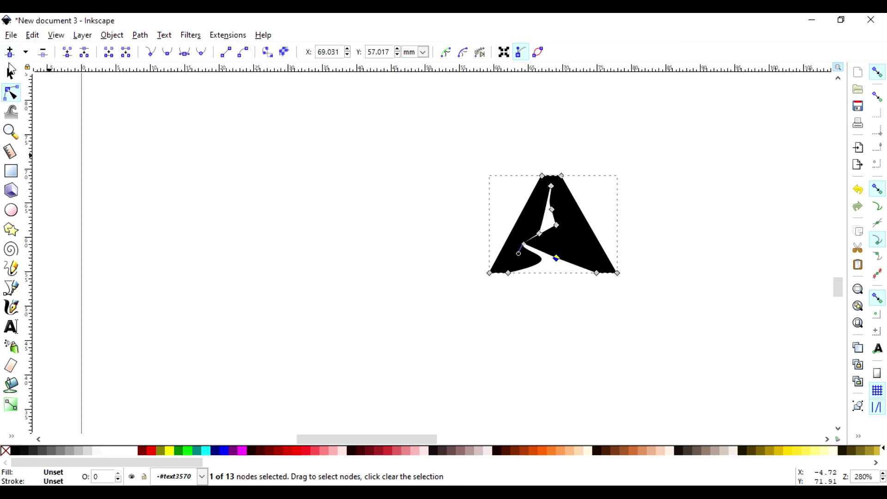
pyautogui.doubleClick(10, 76)
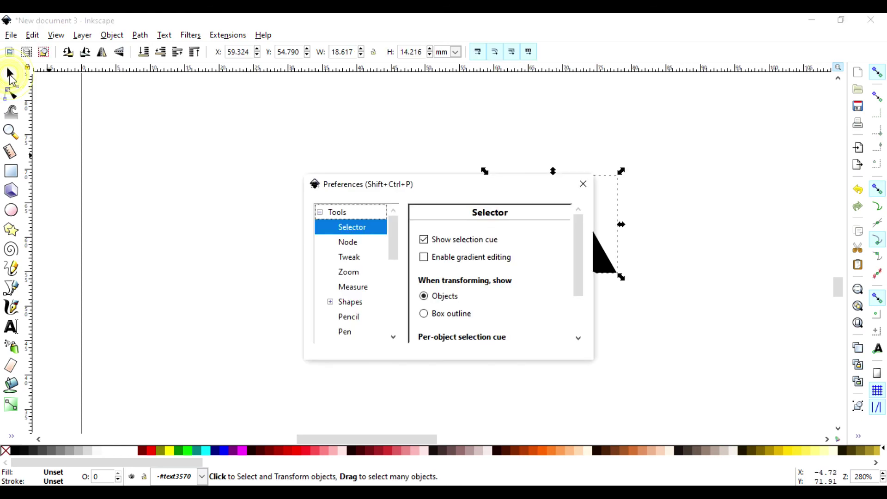
pyautogui.click(582, 183)
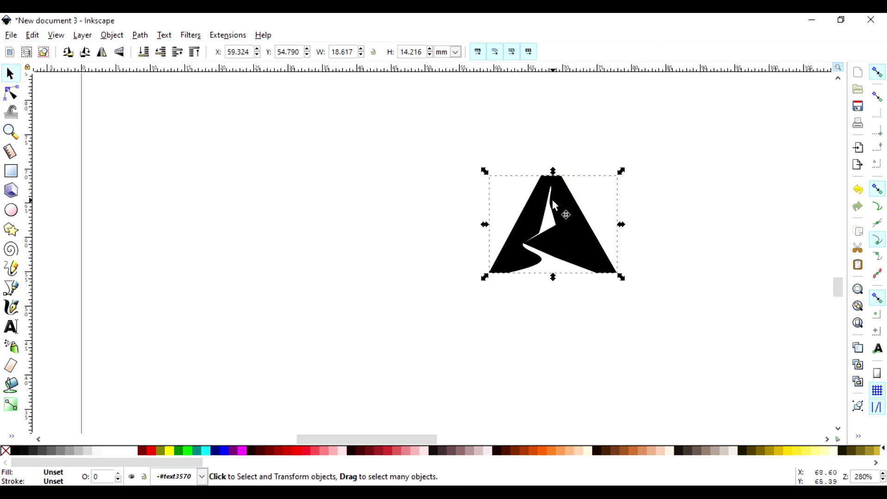